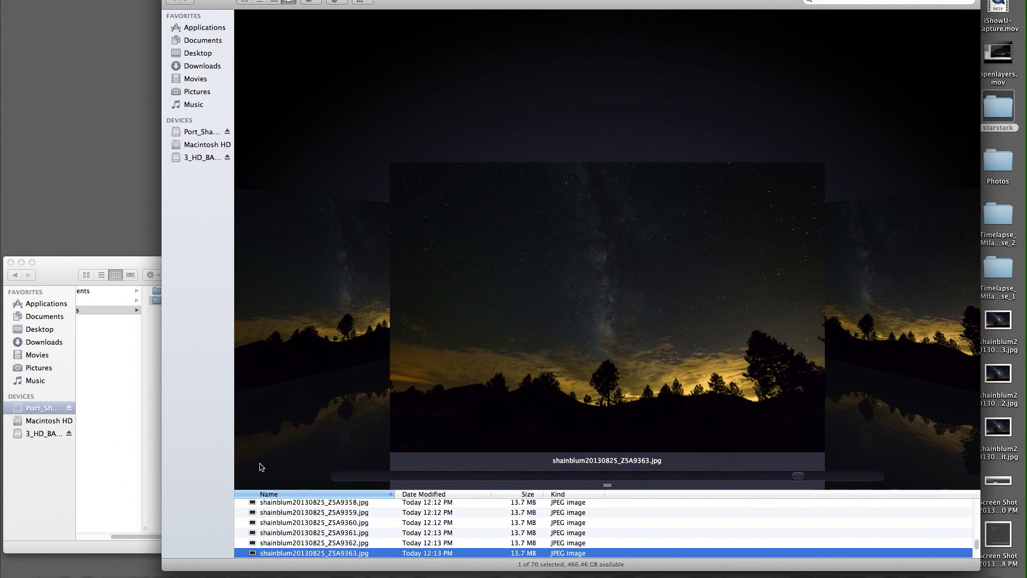
Step: Step through the night-sky frames in Cover Flow, from 5A9355 to 5A9367
key("Up")
key("Up")
key("Up")
key("Up")
key("Up")
key("Up")
key("Up")
key("Up")
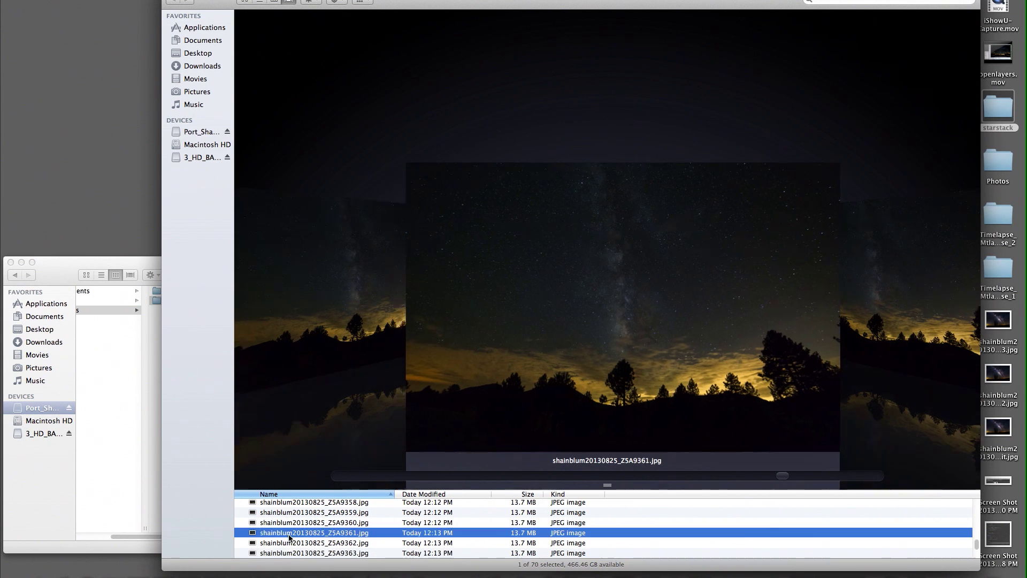
key("Down")
key("Down")
key("Down")
key("Down")
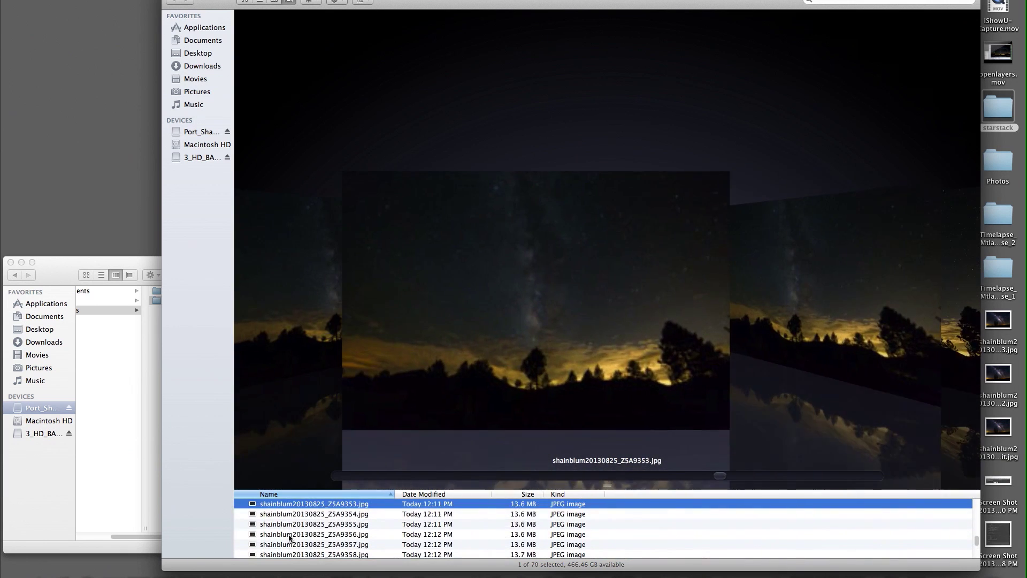
key("Down")
key("Down")
key("Down")
key("Down")
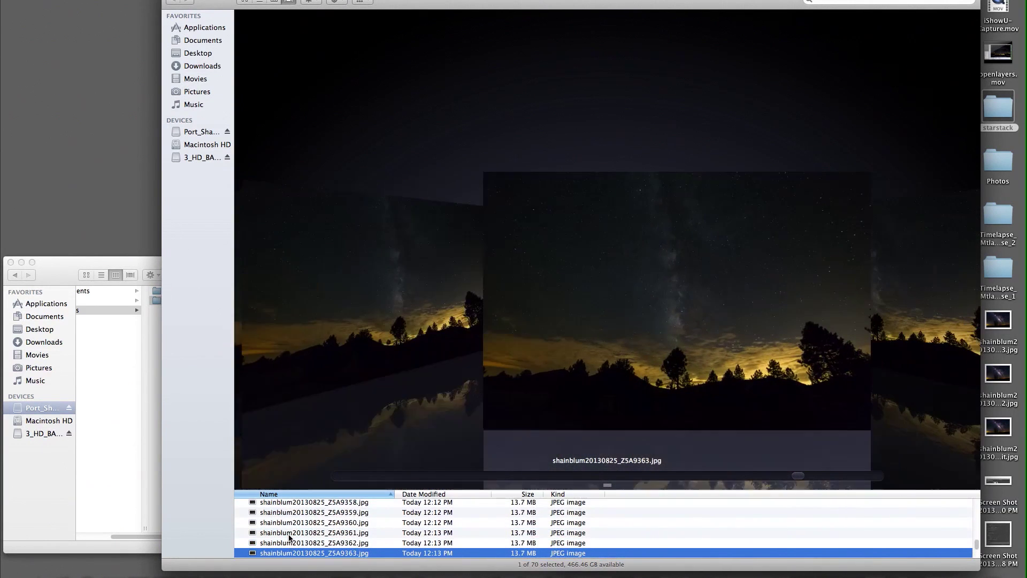
key("Down")
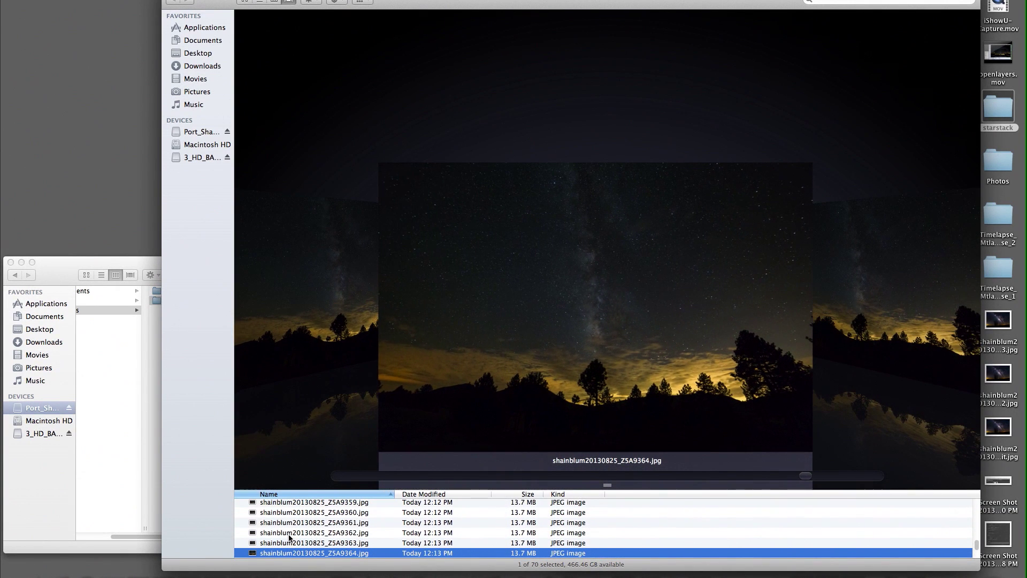
key("Down")
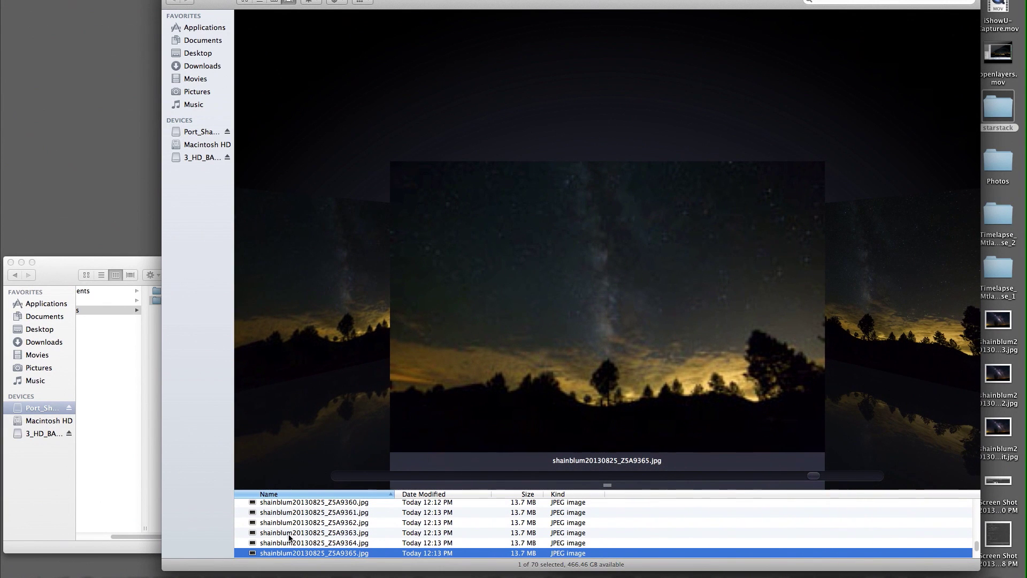
key("Down")
key("Down")
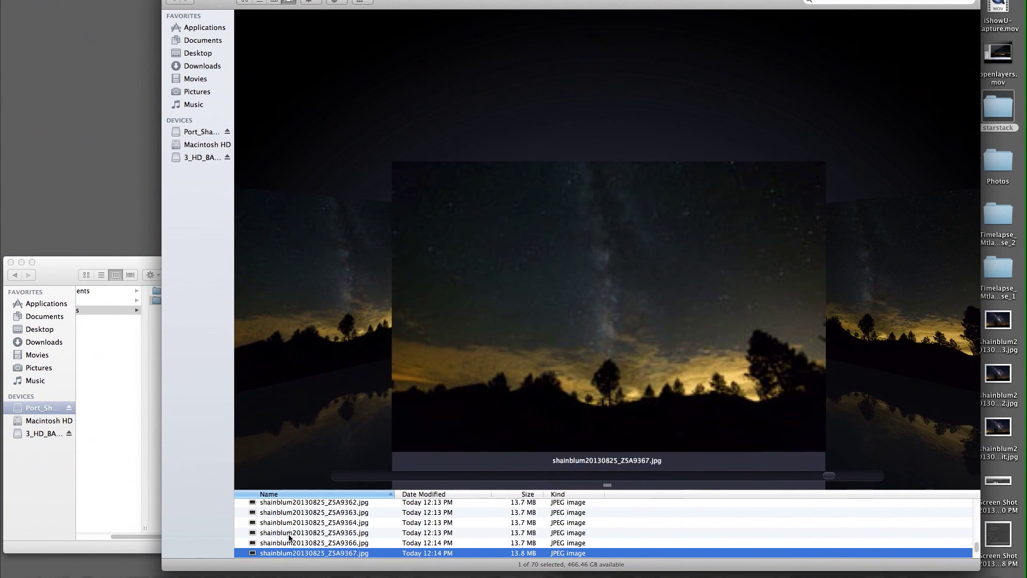
Step: Show the early frame shainblum20130825_Z5A9305.jpg in the large Cover Flow preview
scroll(325, 517, "up", 15)
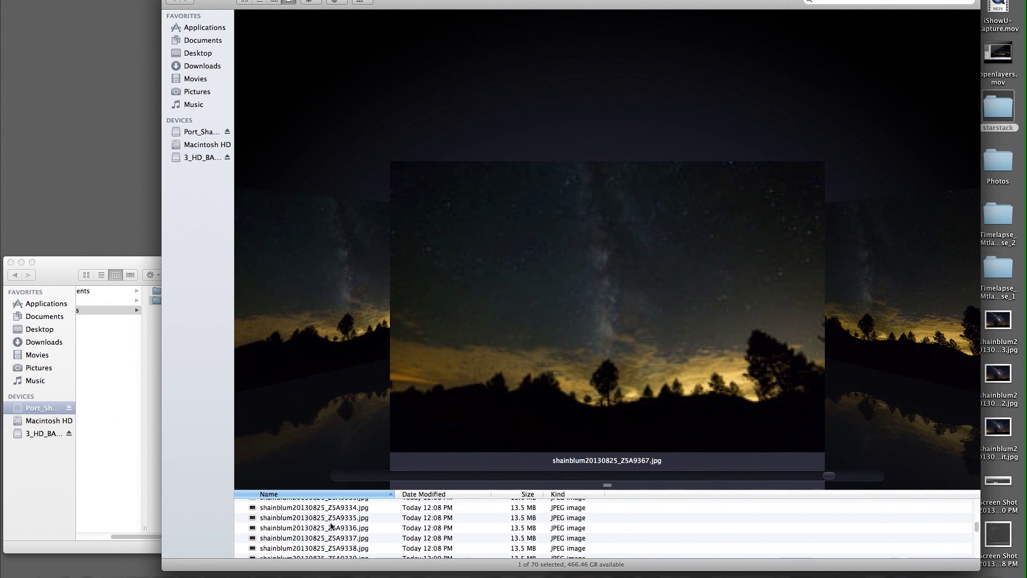
left_click(336, 513)
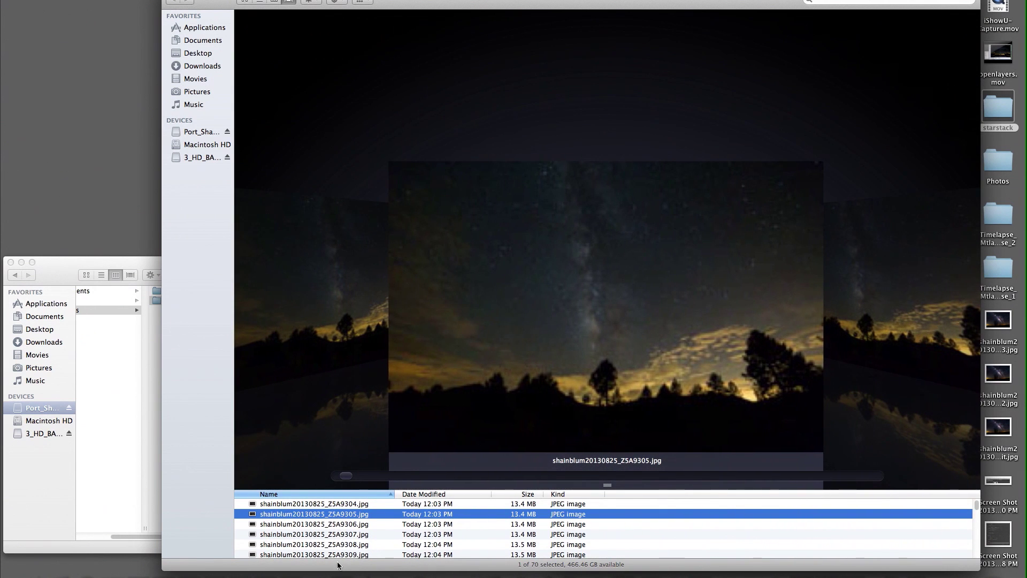
scroll(342, 535, "down", 3)
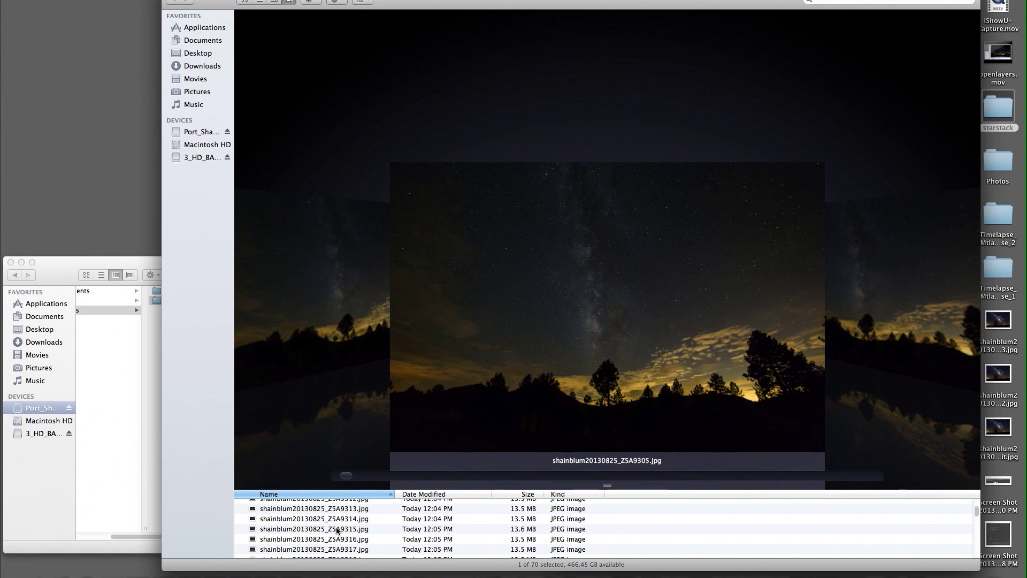
scroll(337, 529, "down", 5)
scroll(336, 530, "down", 4)
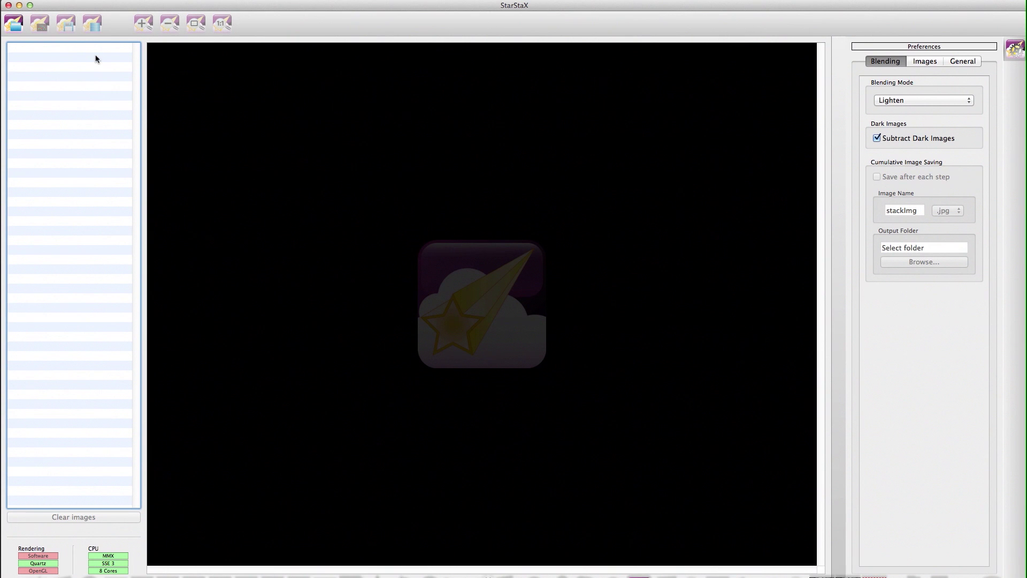
Step: Load every JPEG from the Desktop's starstack folder into StarStaX through Open Images
left_click(15, 28)
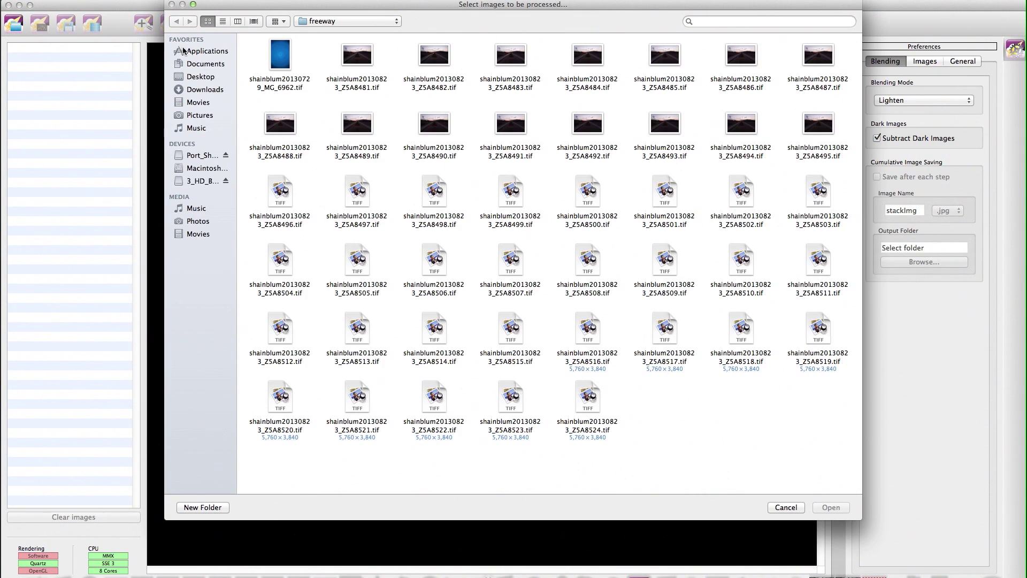
left_click(212, 78)
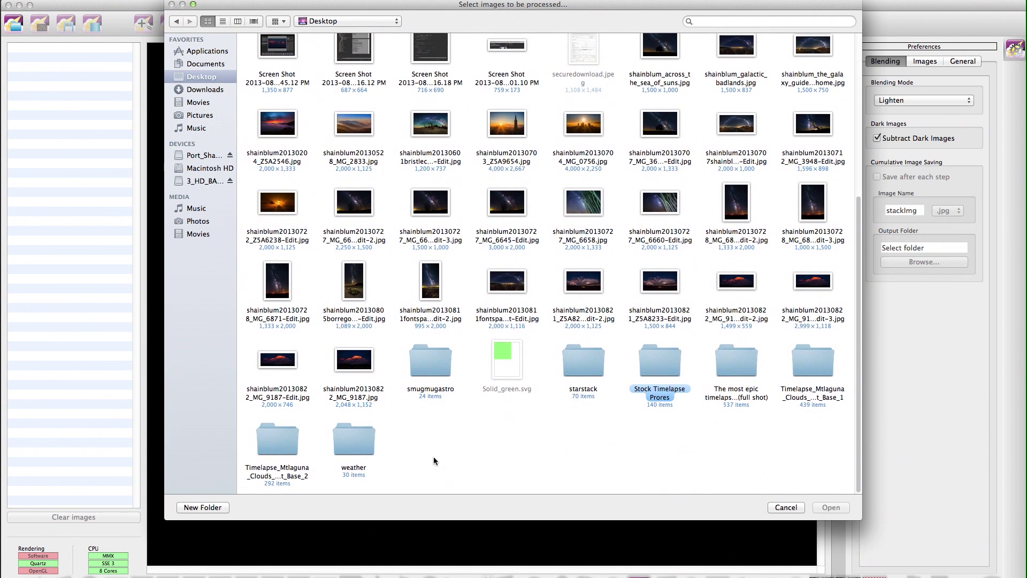
double_click(575, 377)
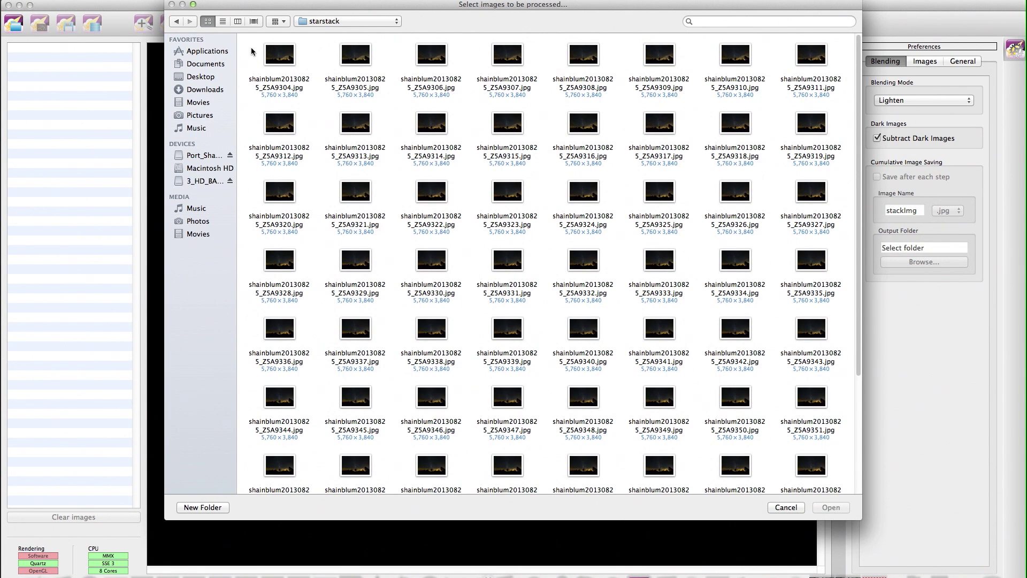
left_click_drag(251, 51, 848, 514)
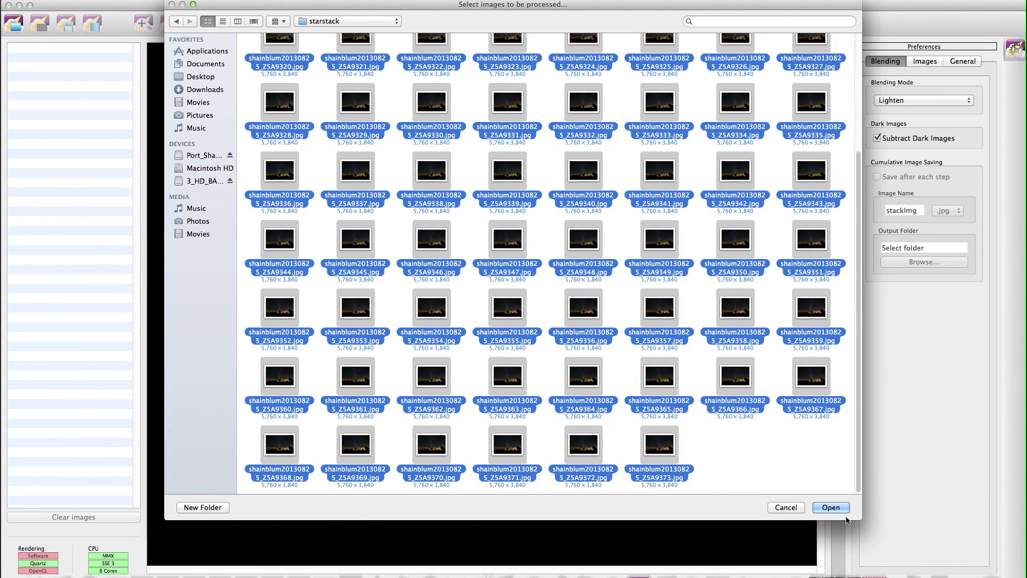
left_click(831, 507)
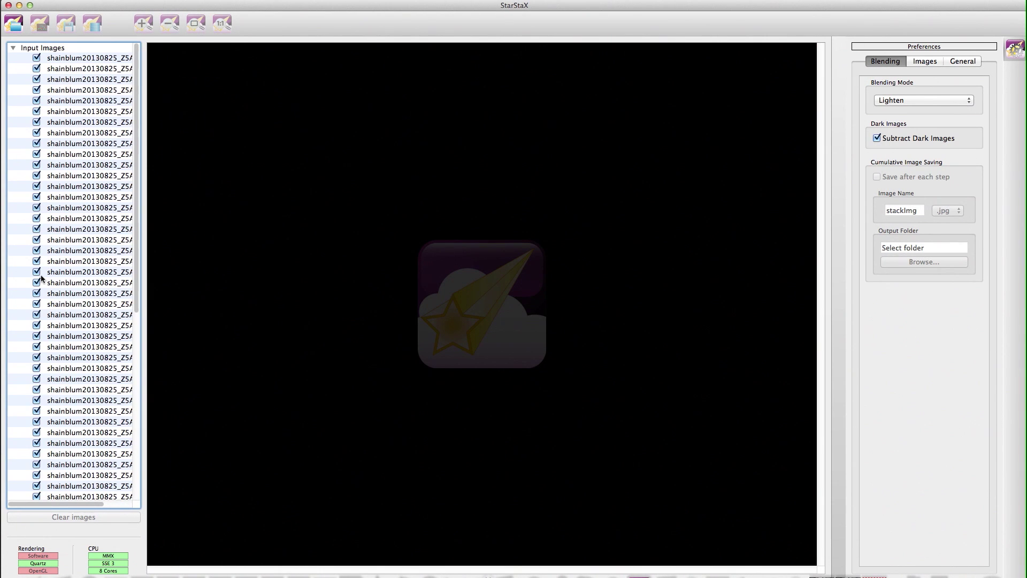
scroll(51, 233, "down", 5)
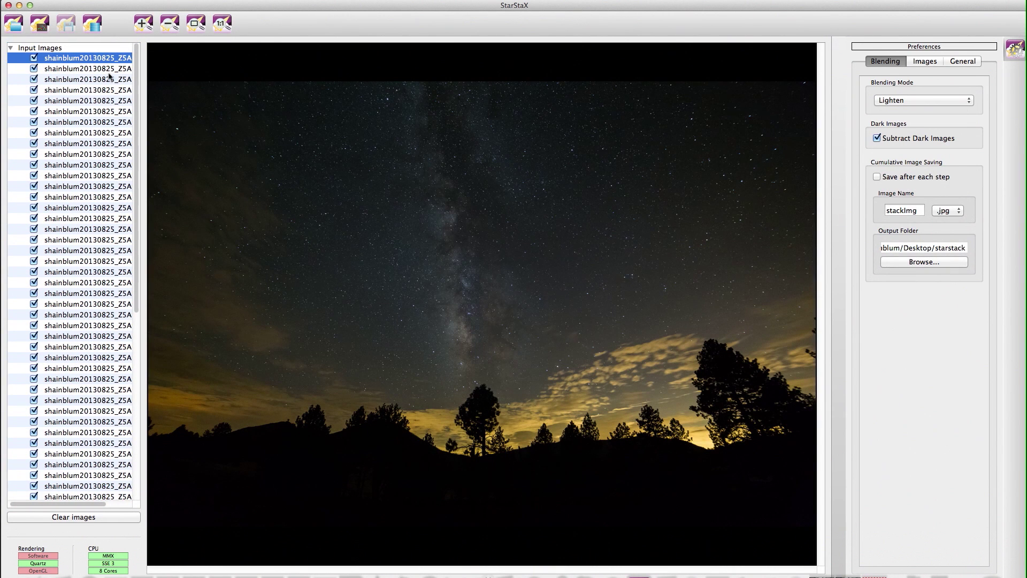
Step: Preview the next frames, keep Lighten blending, and review the Images and General preferences
left_click(111, 70)
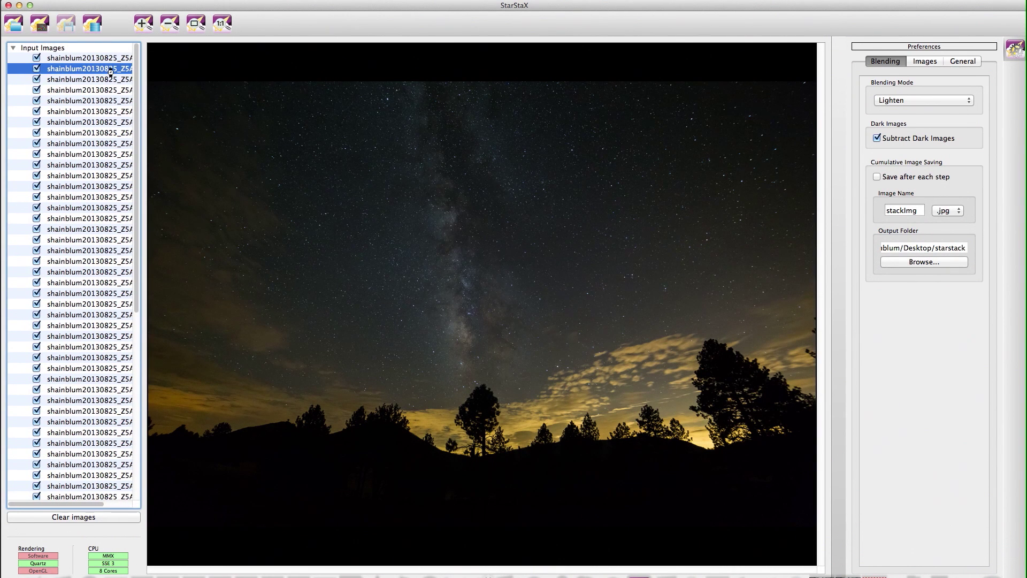
key("Down")
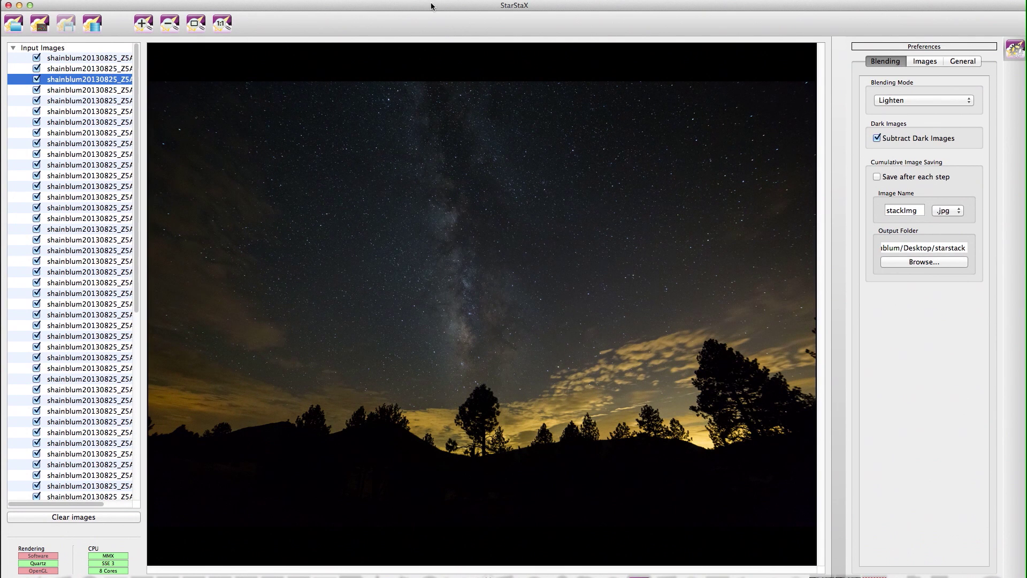
left_click(911, 101)
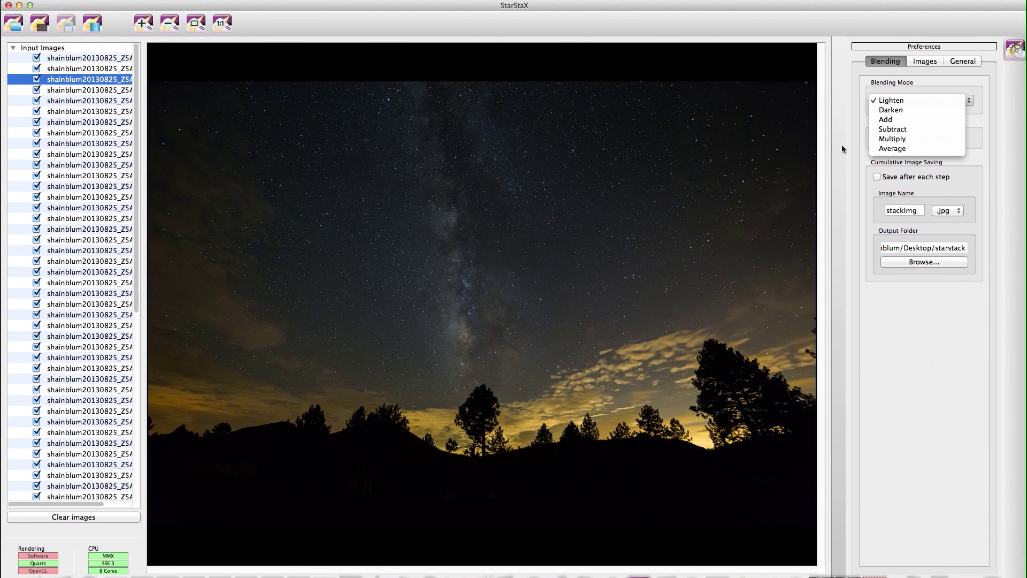
left_click(892, 101)
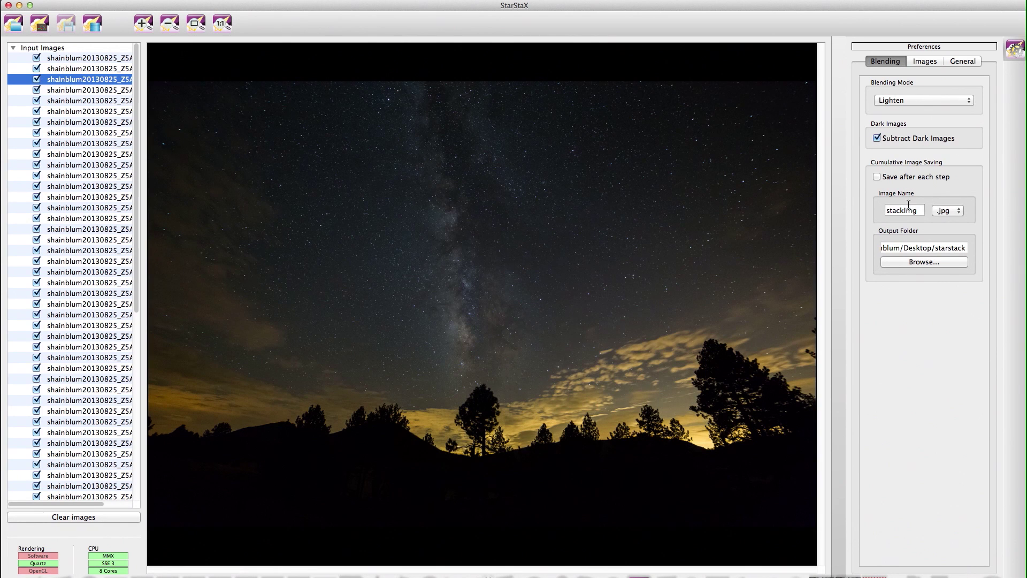
left_click(928, 62)
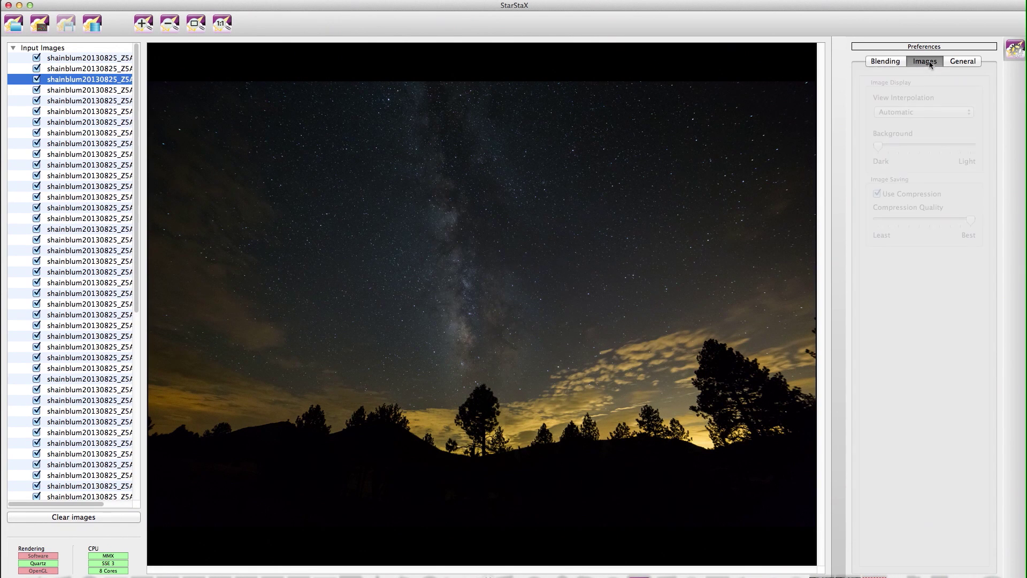
left_click(952, 62)
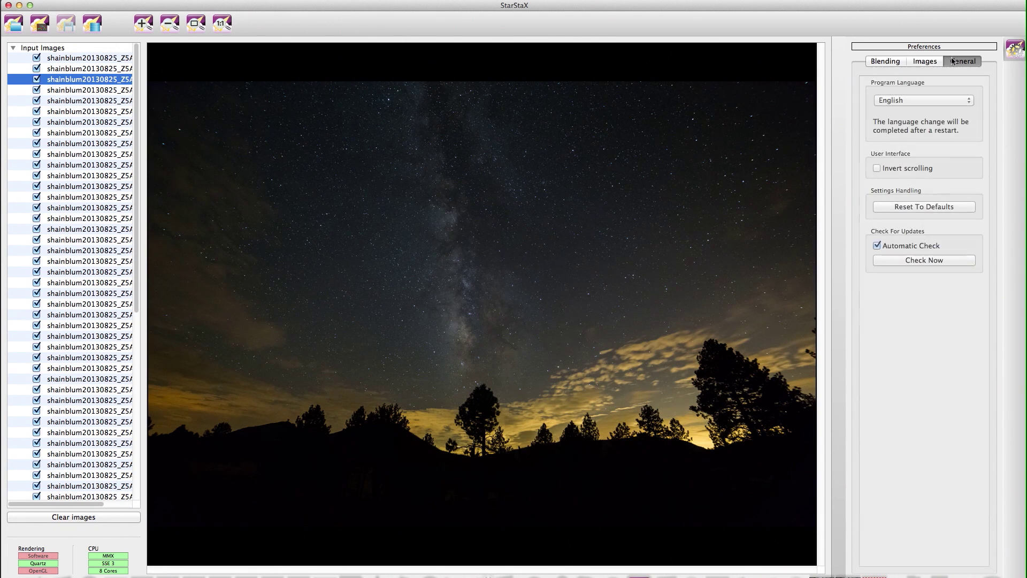
left_click(884, 59)
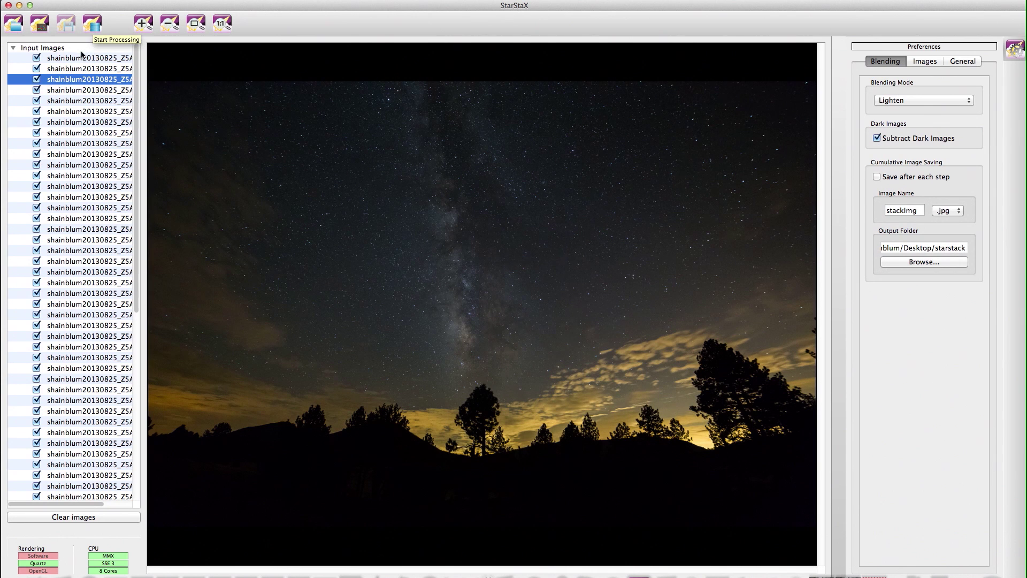
Step: Stack all 70 frames into one star-trail image and dismiss the Blending done alert
left_click(81, 58)
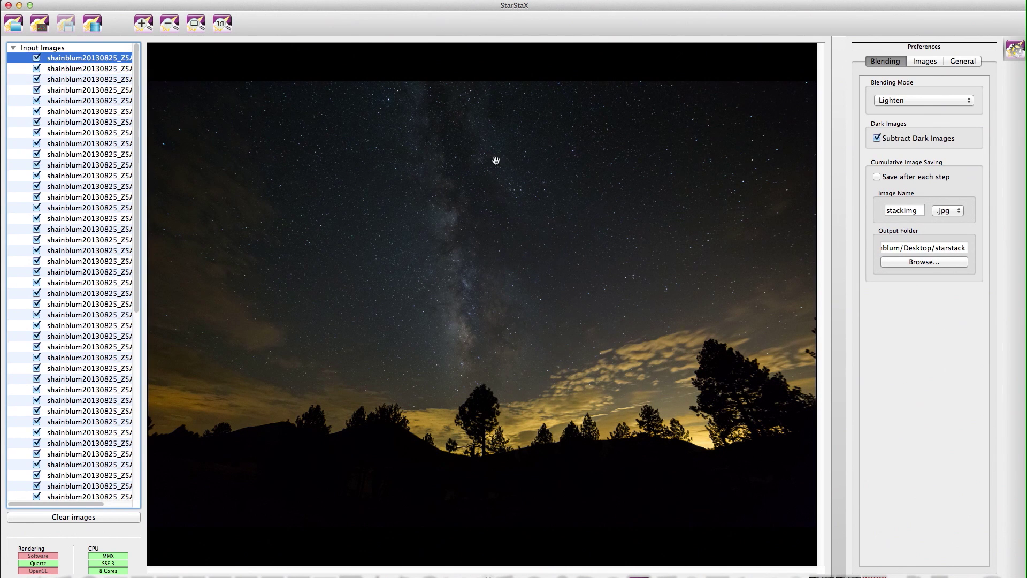
left_click(93, 28)
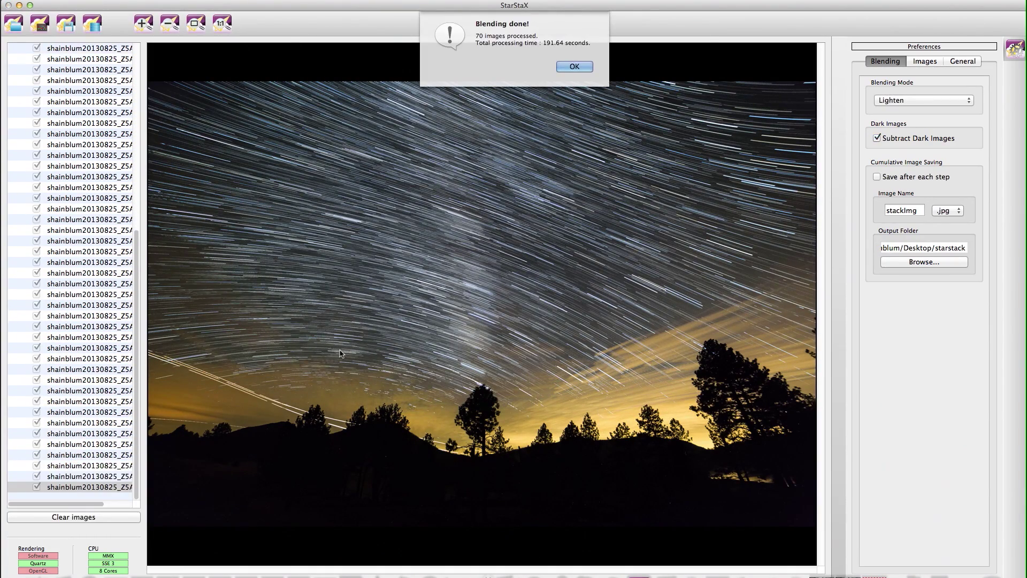
left_click(575, 67)
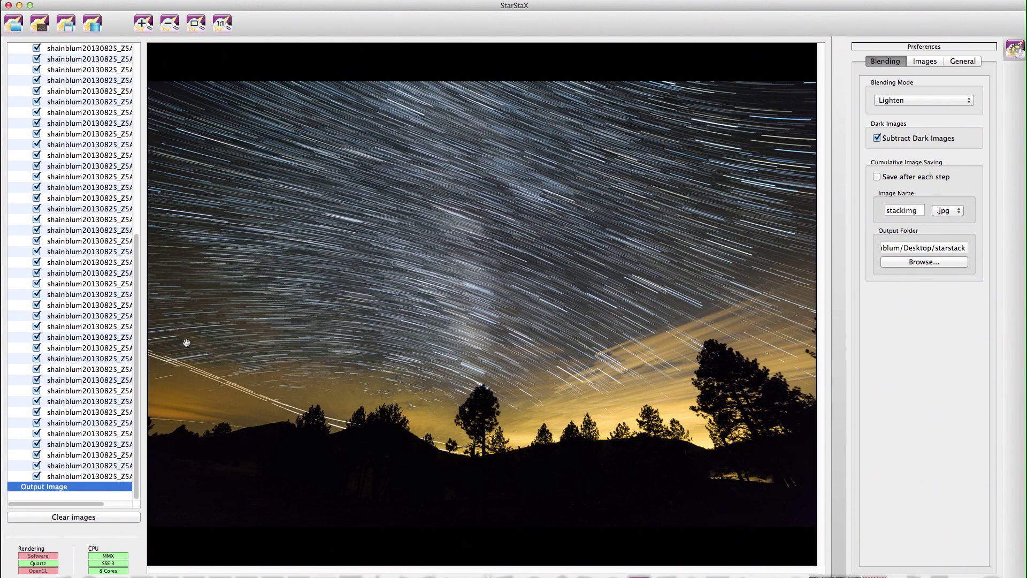
Step: Save the stacked star trails as michaelstarstack1.jpg in the starstack folder
left_click(69, 24)
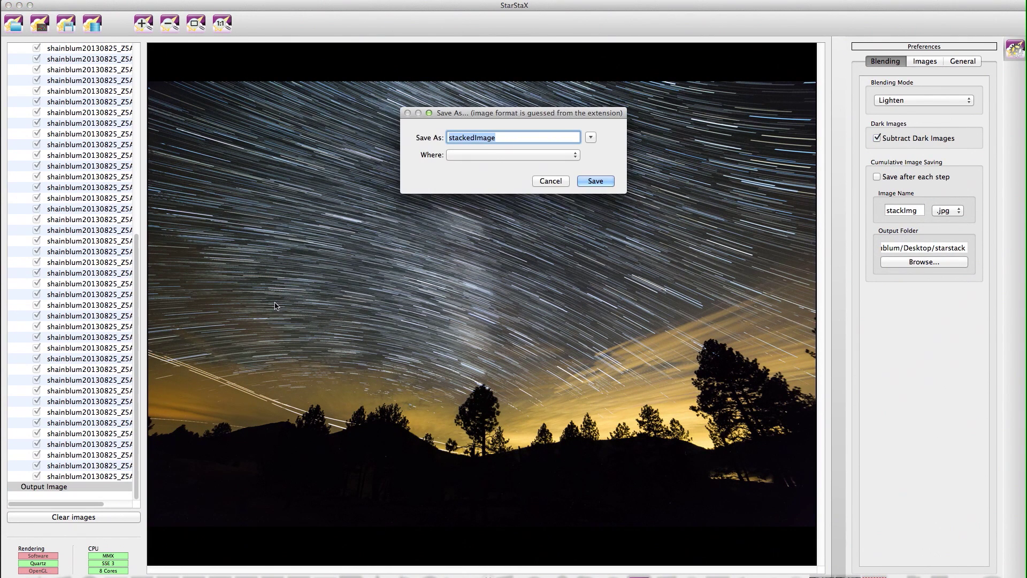
left_click(496, 158)
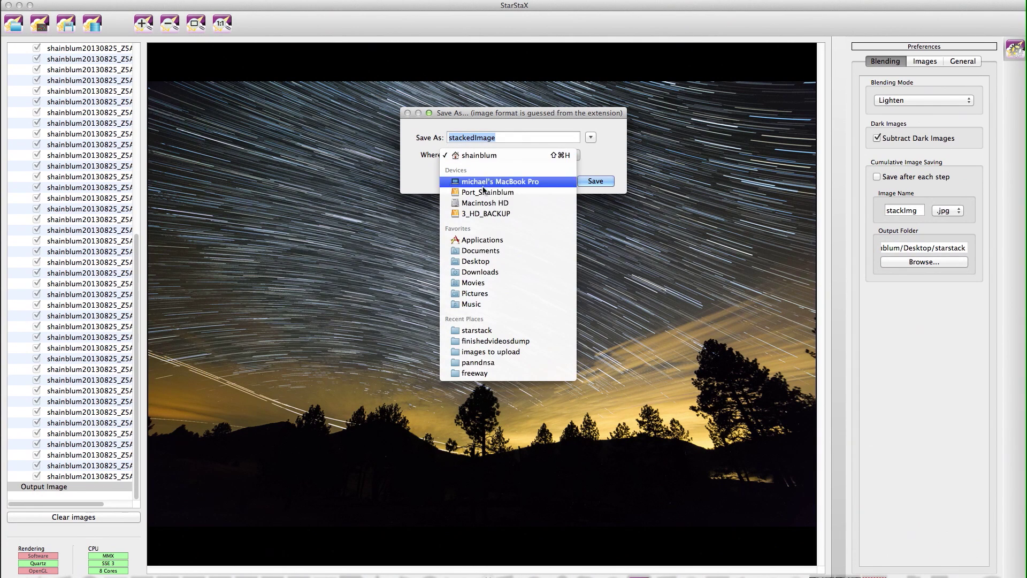
left_click(489, 332)
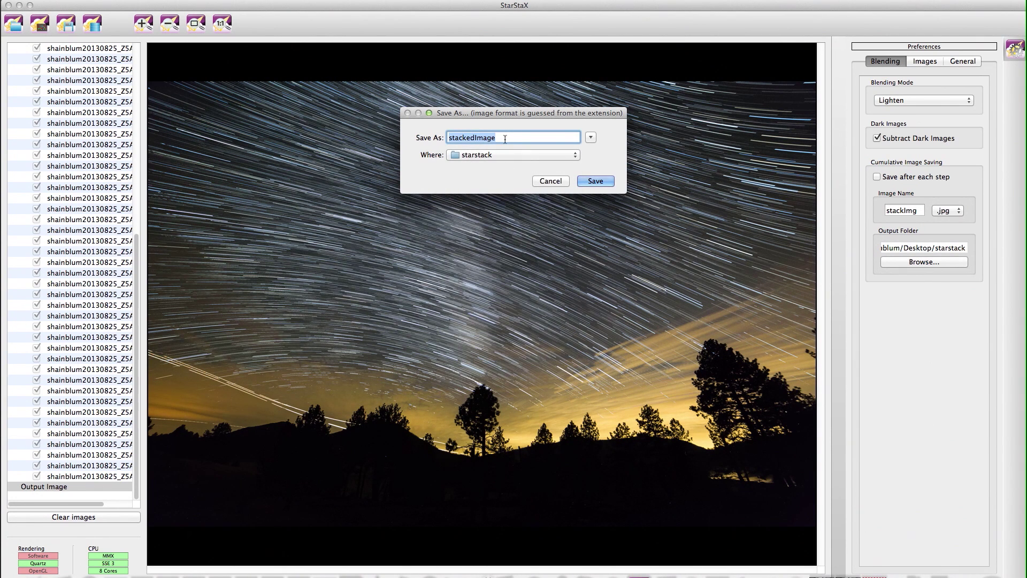
type("michaelstarstack1")
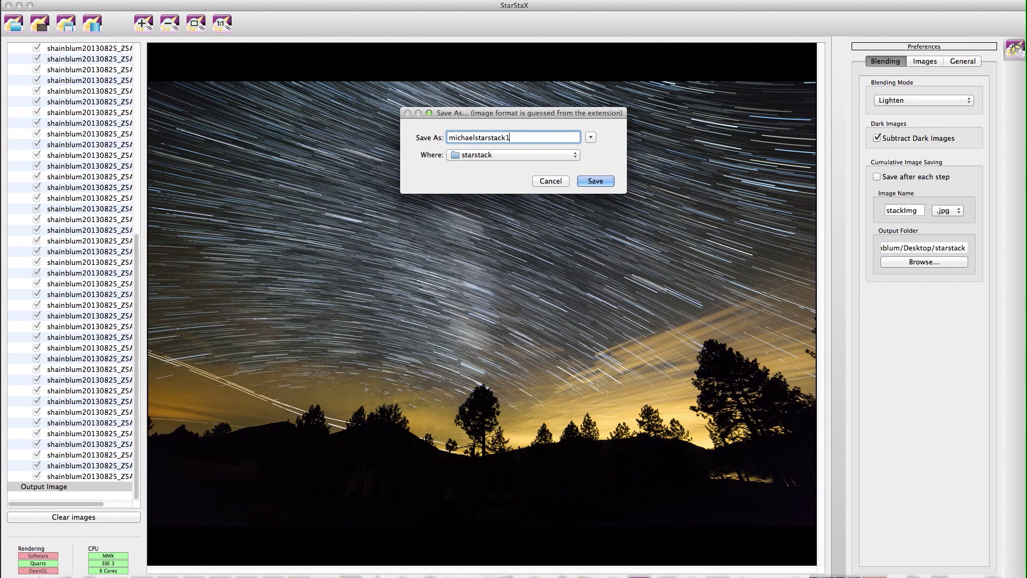
left_click(591, 139)
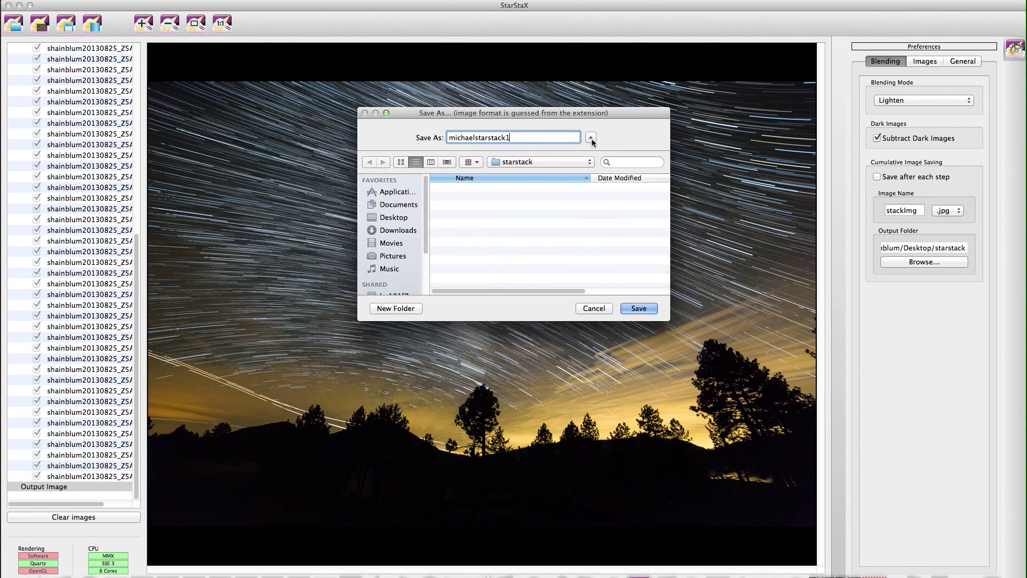
left_click(591, 138)
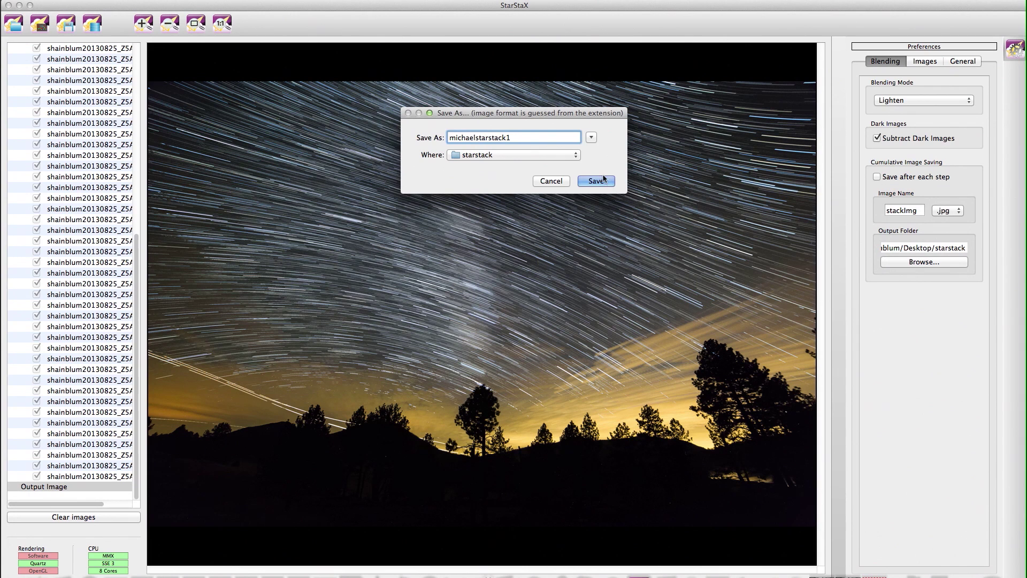
left_click(596, 180)
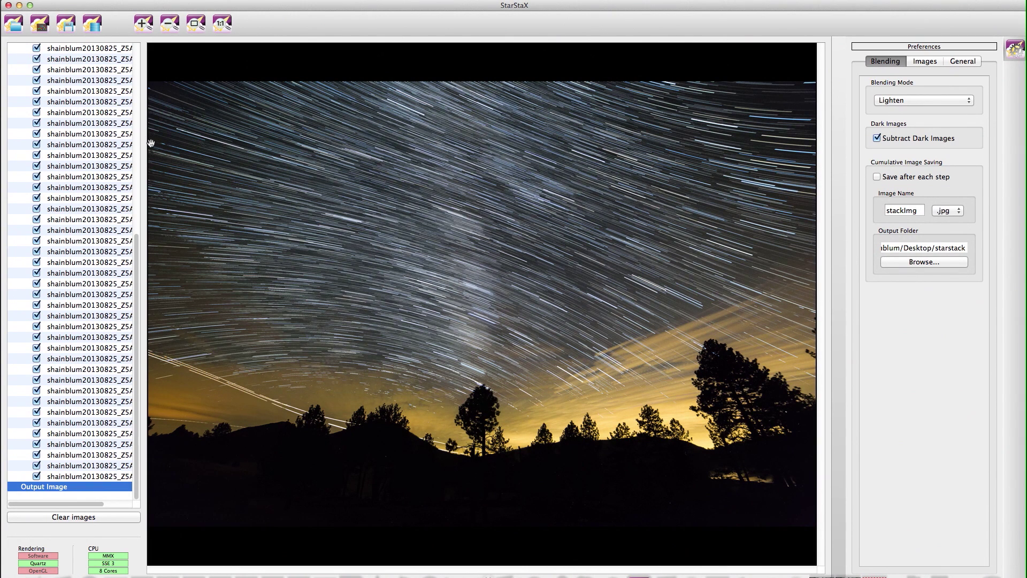
Step: Dismiss the save confirmation and Quick Look michaelstarstack1.jpg full size in Finder
left_click(615, 67)
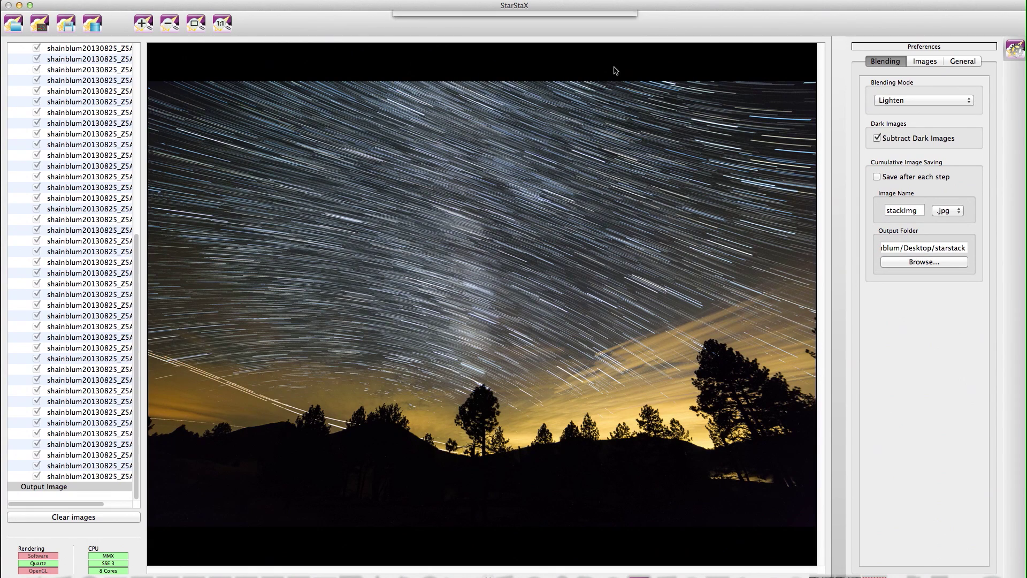
left_click(19, 5)
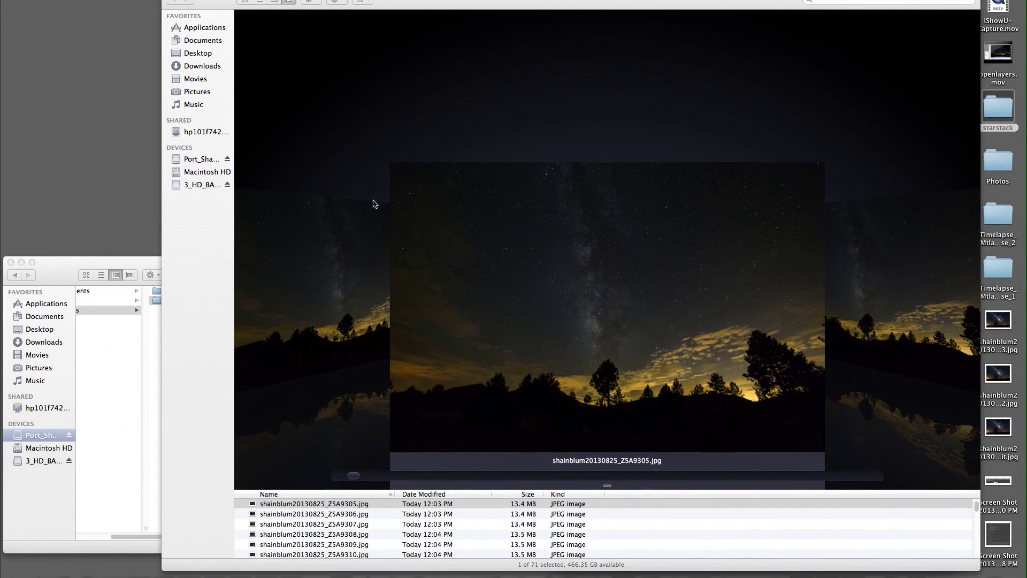
scroll(401, 535, "down", 10)
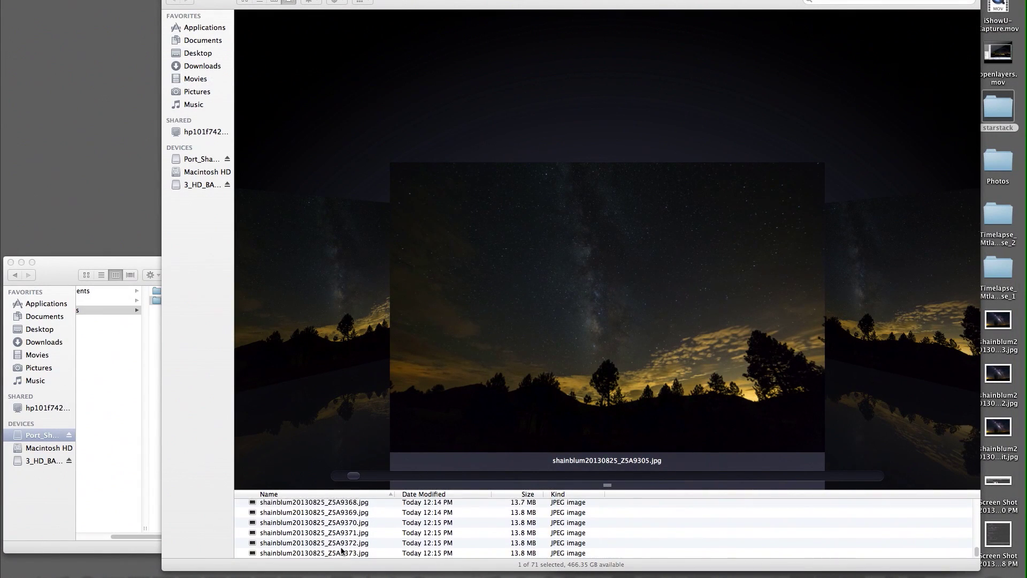
scroll(343, 549, "up", 10)
left_click(310, 503)
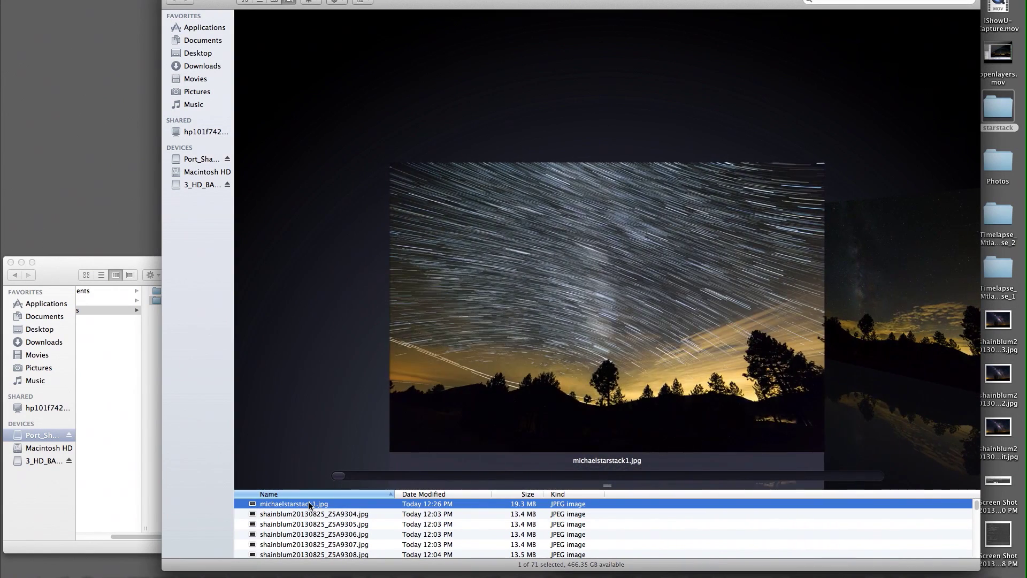
key("space")
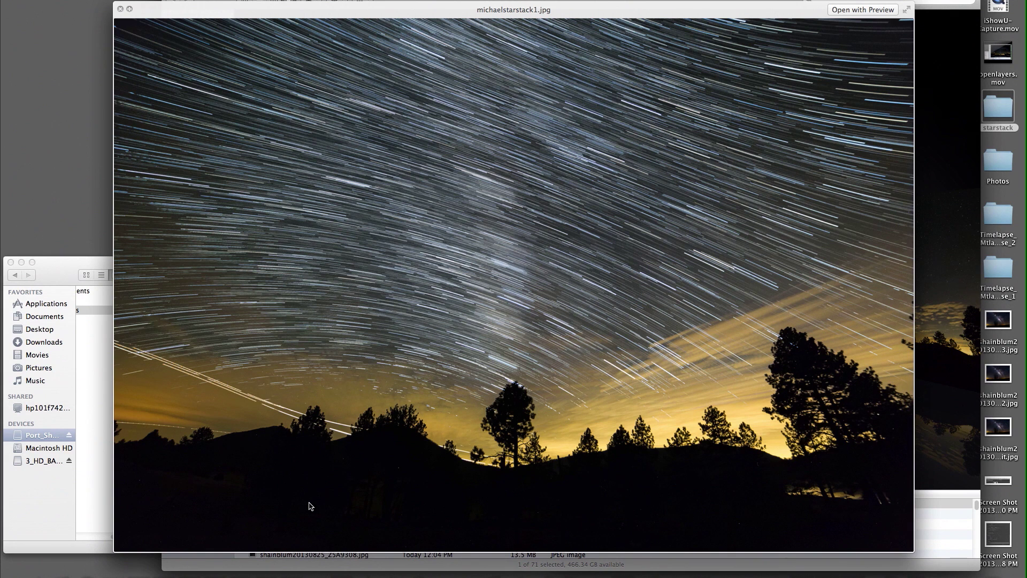
key("space")
Step: Switch over to Adobe Photoshop CS5.1
scroll(321, 535, "down", 5)
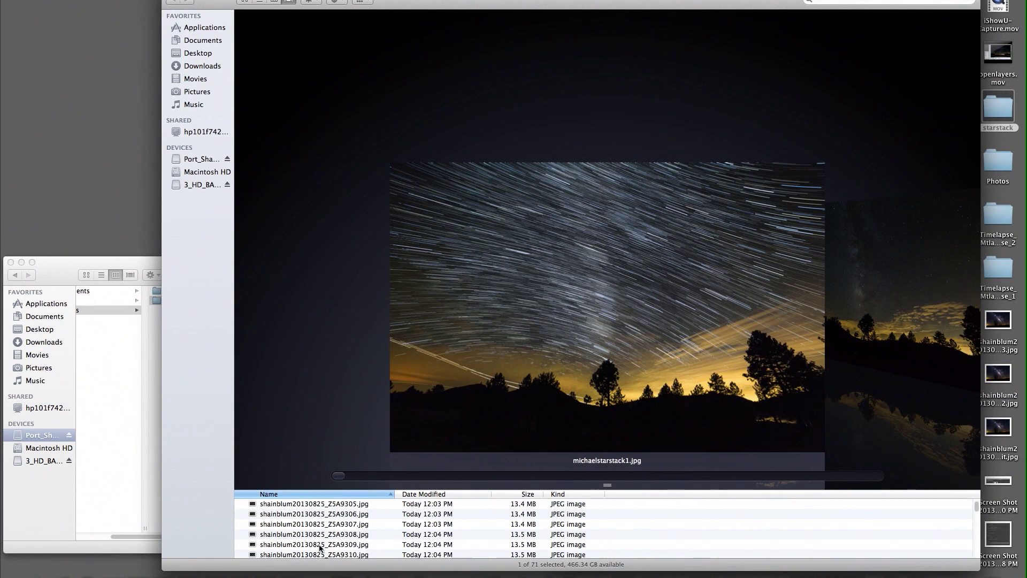
scroll(319, 547, "down", 3)
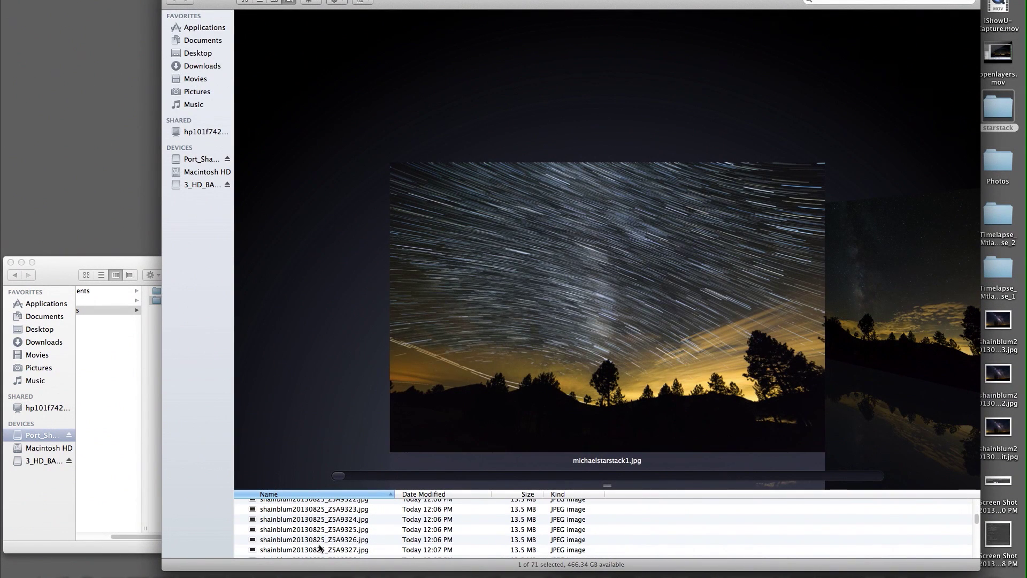
left_click(343, 574)
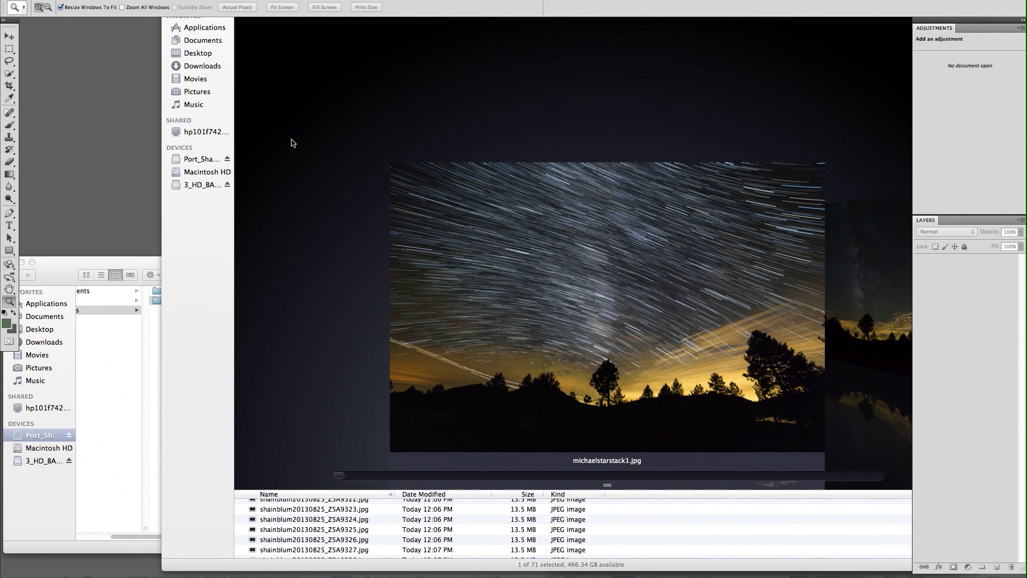
Step: Use Load Files into Stack to load all original frames, except the stacked image, as layers
left_click(91, 0)
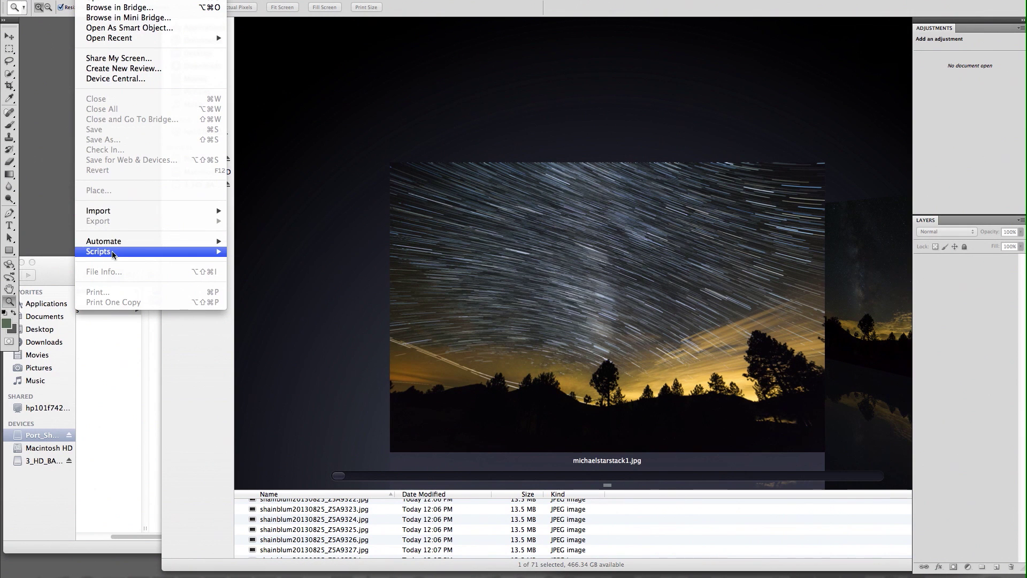
mouse_move(114, 253)
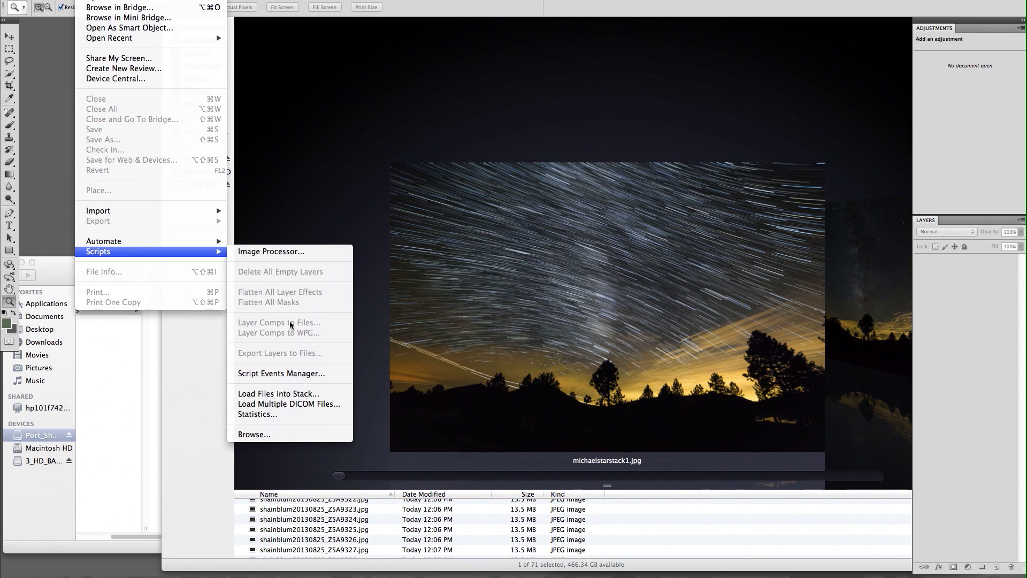
left_click(294, 395)
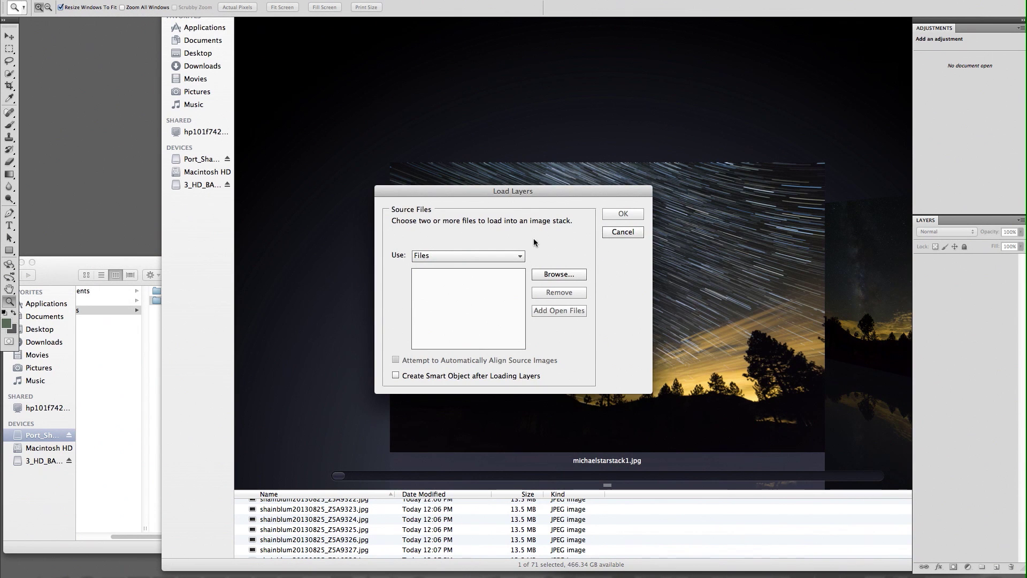
left_click(548, 274)
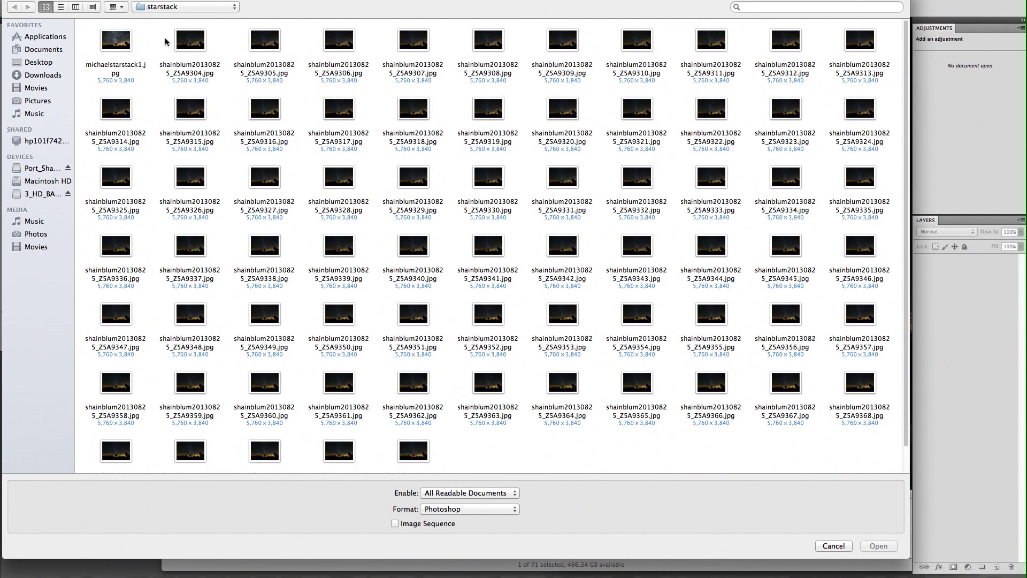
left_click_drag(165, 41, 70, 456)
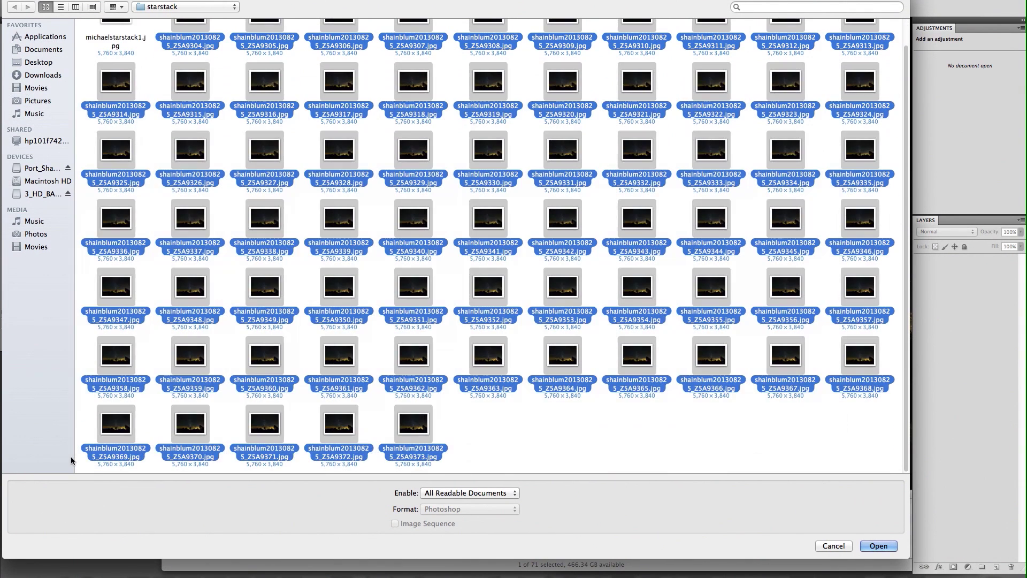
left_click(883, 544)
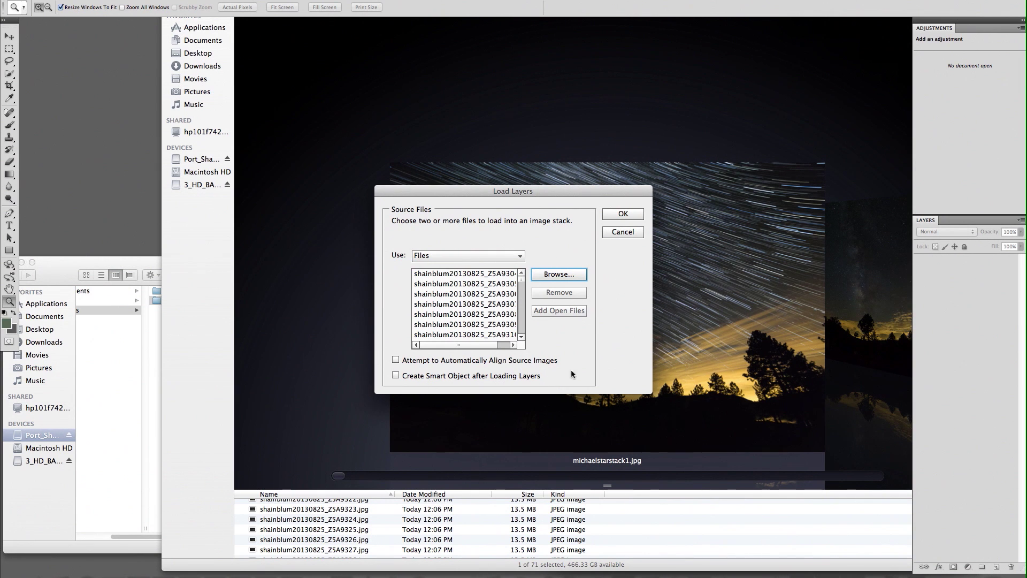
left_click(623, 215)
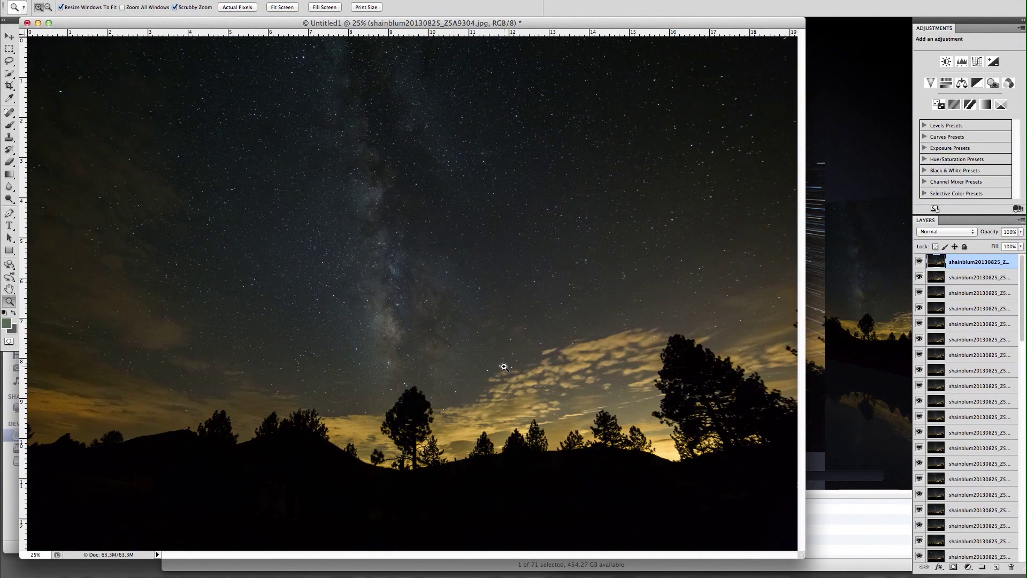
left_click(9, 36)
left_click(919, 262)
left_click(920, 262)
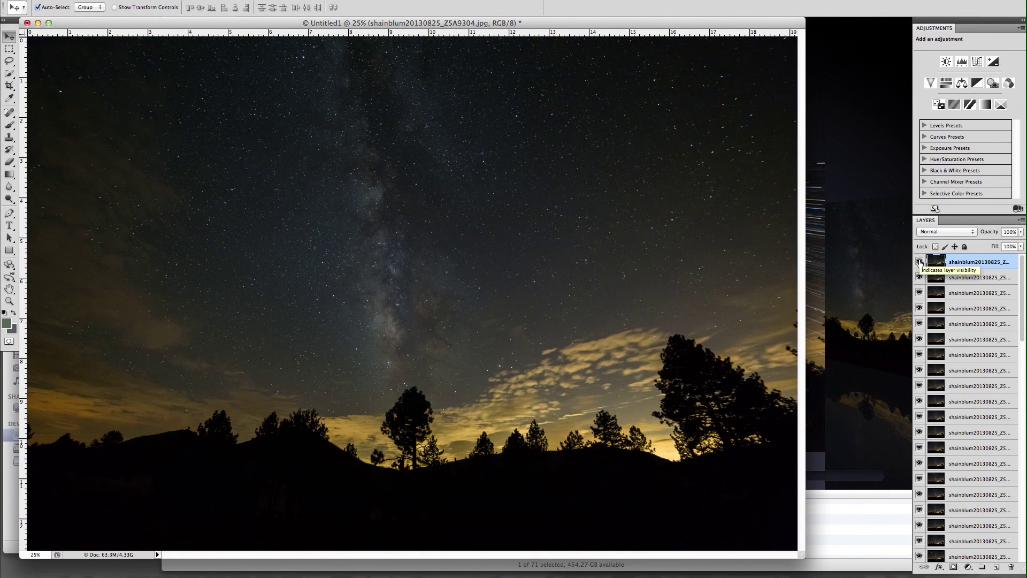
left_click(919, 262)
left_click(920, 261)
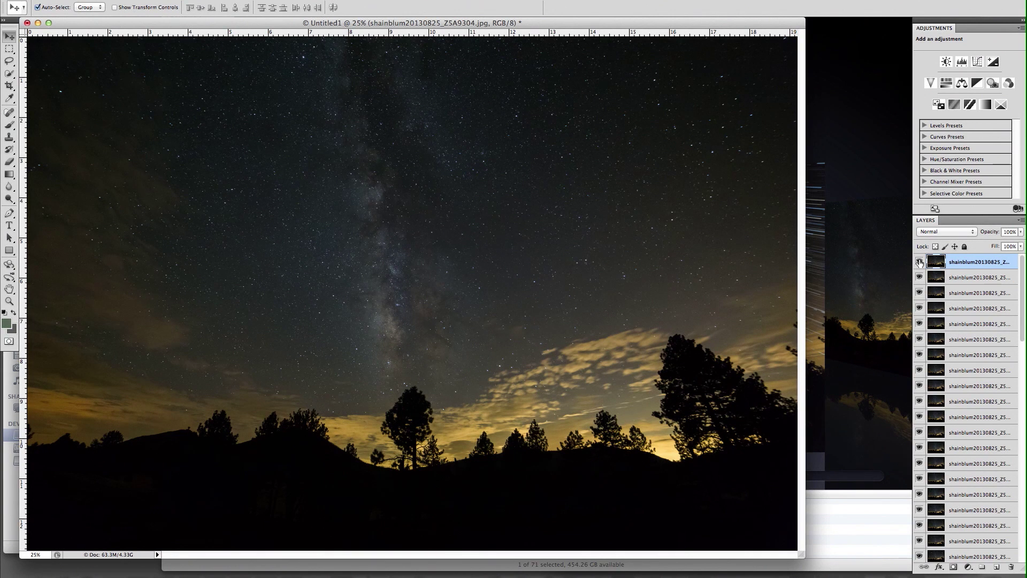
Step: Hide the top eight frame layers one by one with their eye icons
left_click(918, 262)
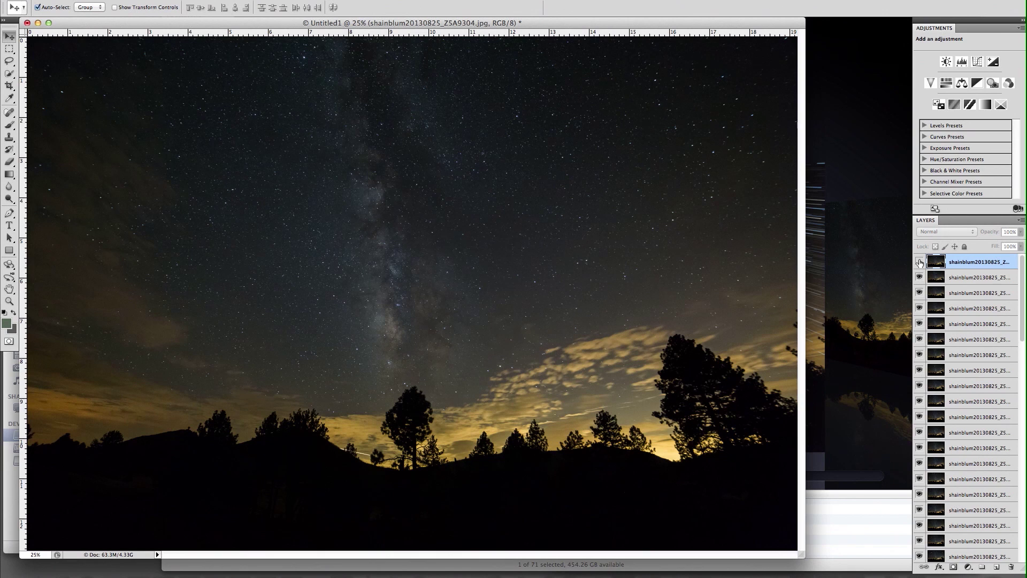
left_click(919, 263)
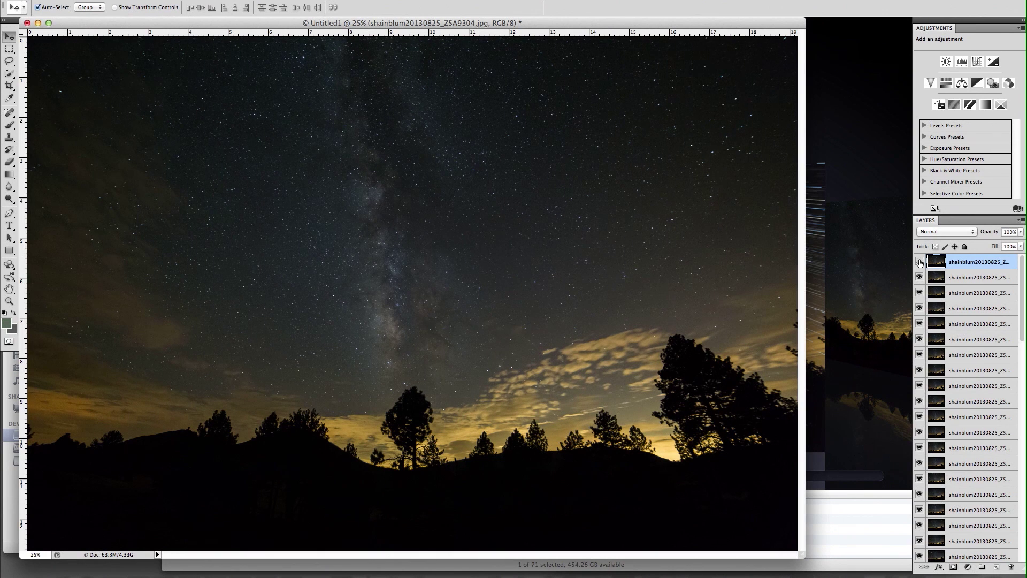
left_click(919, 262)
left_click(919, 278)
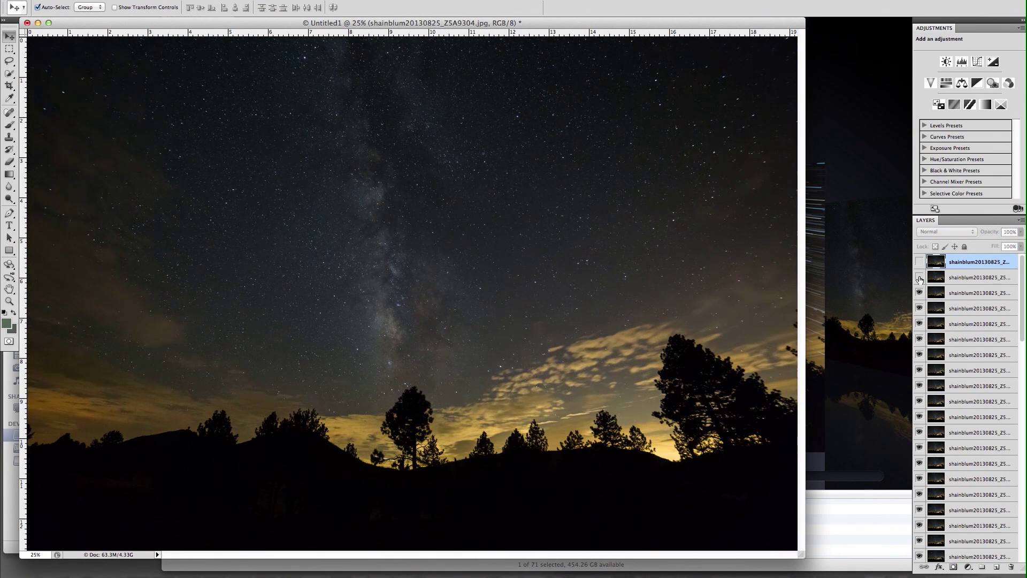
left_click(919, 292)
left_click(919, 308)
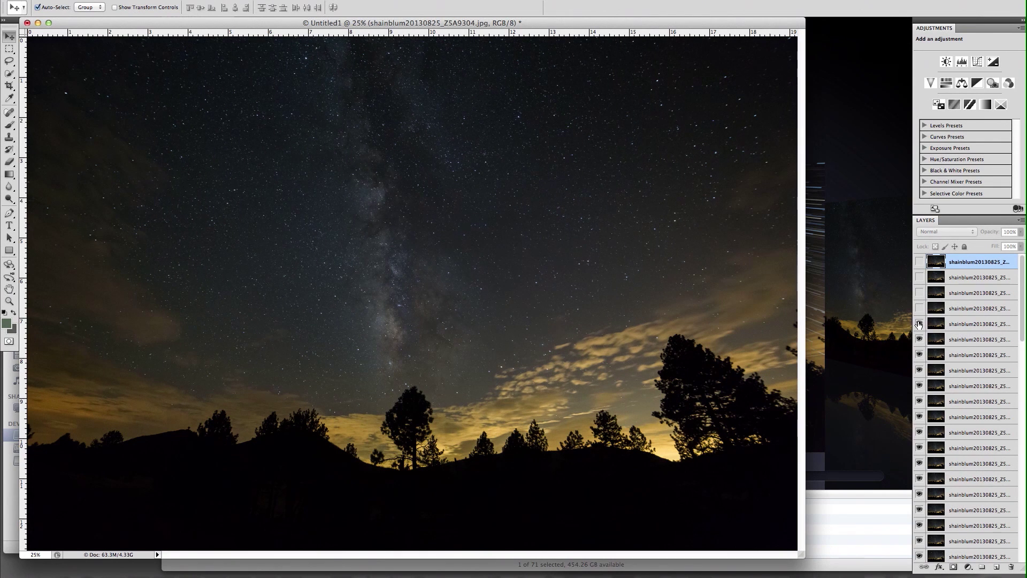
left_click(919, 324)
left_click(919, 340)
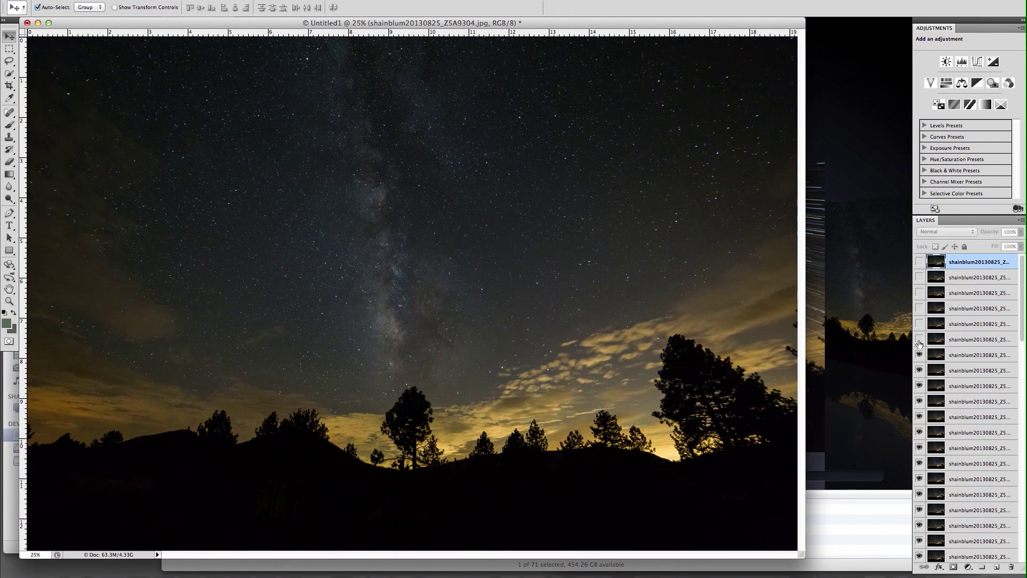
left_click(919, 355)
left_click(919, 370)
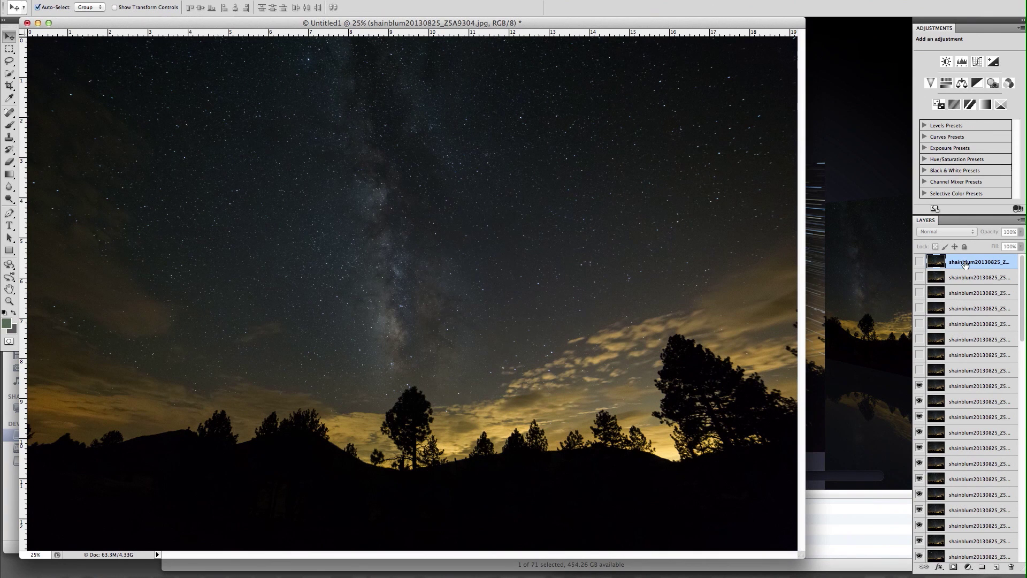
Step: Hide the remaining frame layers with one sweep down the eye column
scroll(970, 376, "down", 5)
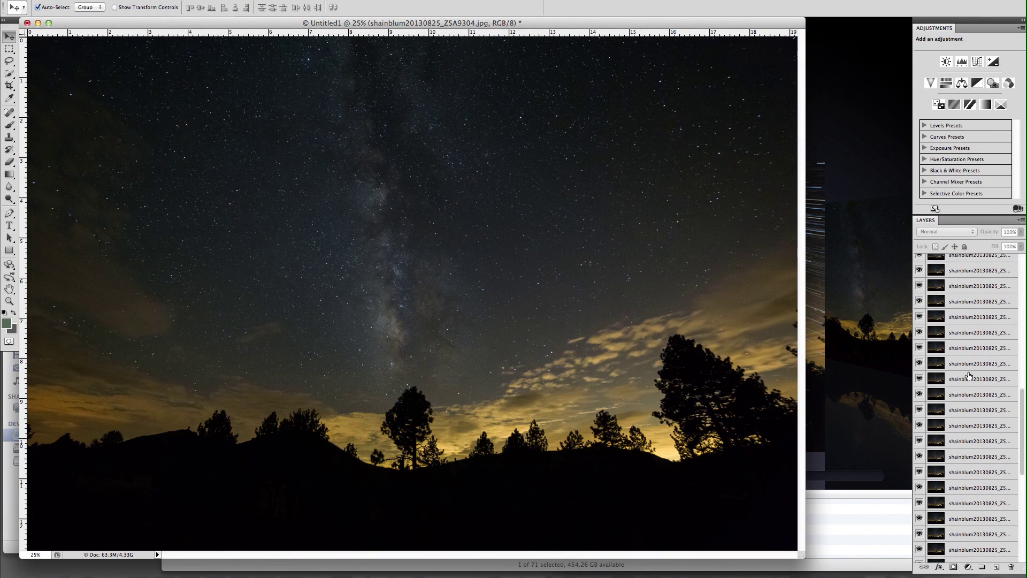
scroll(969, 376, "down", 3)
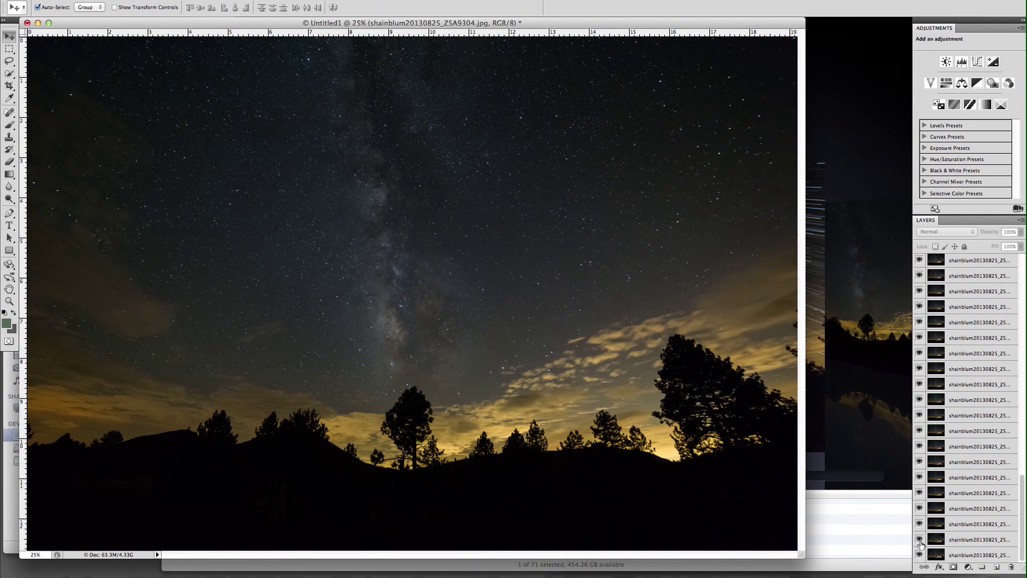
left_click_drag(920, 541, 920, 245)
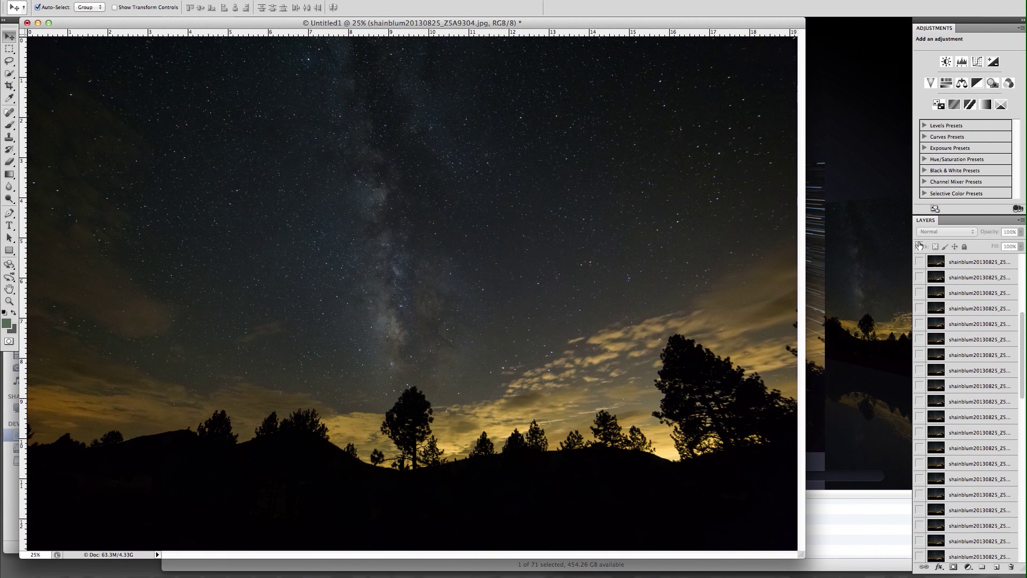
Step: Hide the last visible upper layer and select the bottom frame shainblum20130825_Z5A9373.jpg
scroll(919, 246, "up", 10)
key("alt+period")
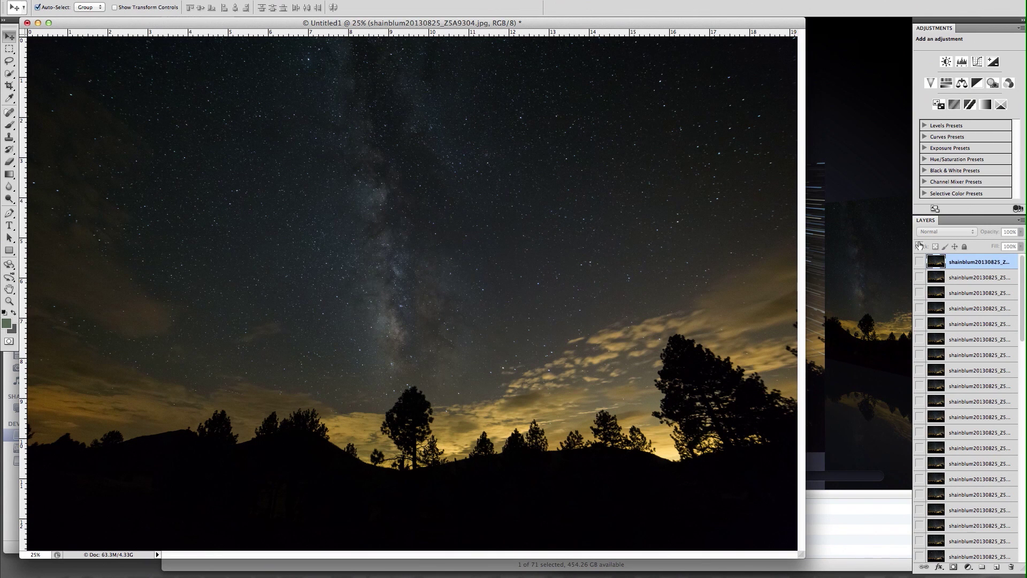
left_click(919, 262)
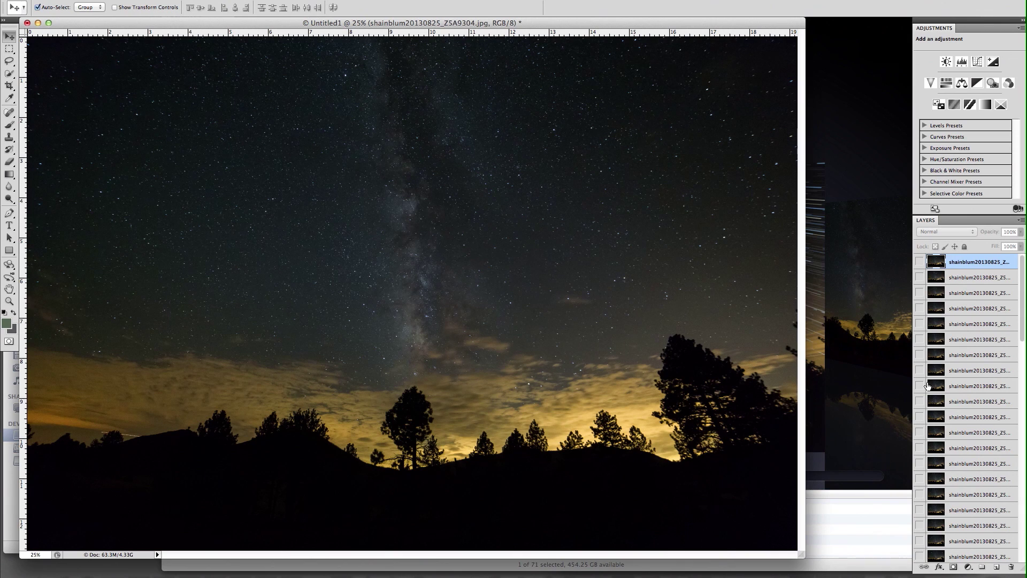
scroll(927, 386, "down", 10)
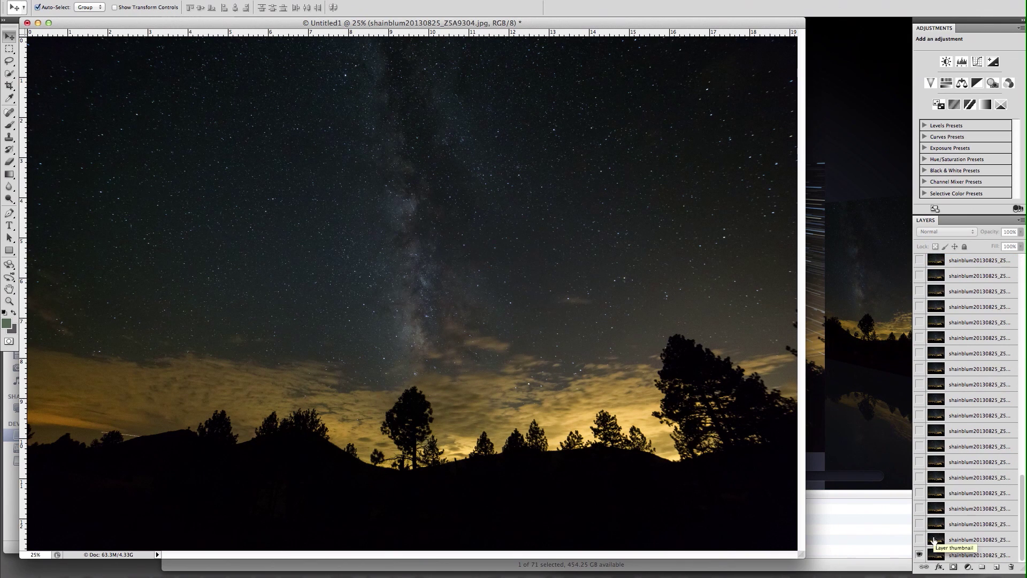
left_click(918, 553)
left_click(918, 553)
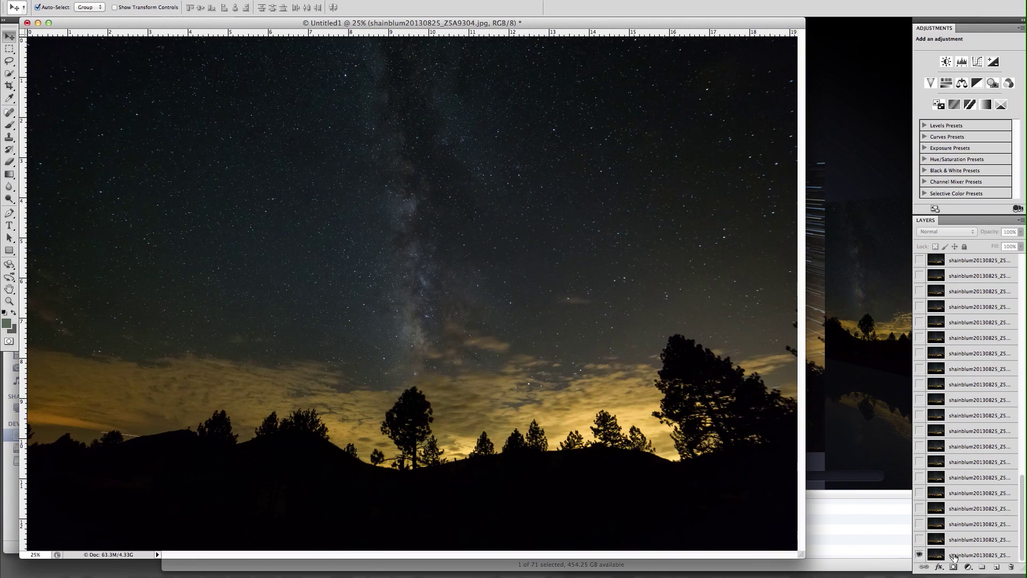
left_click(961, 557)
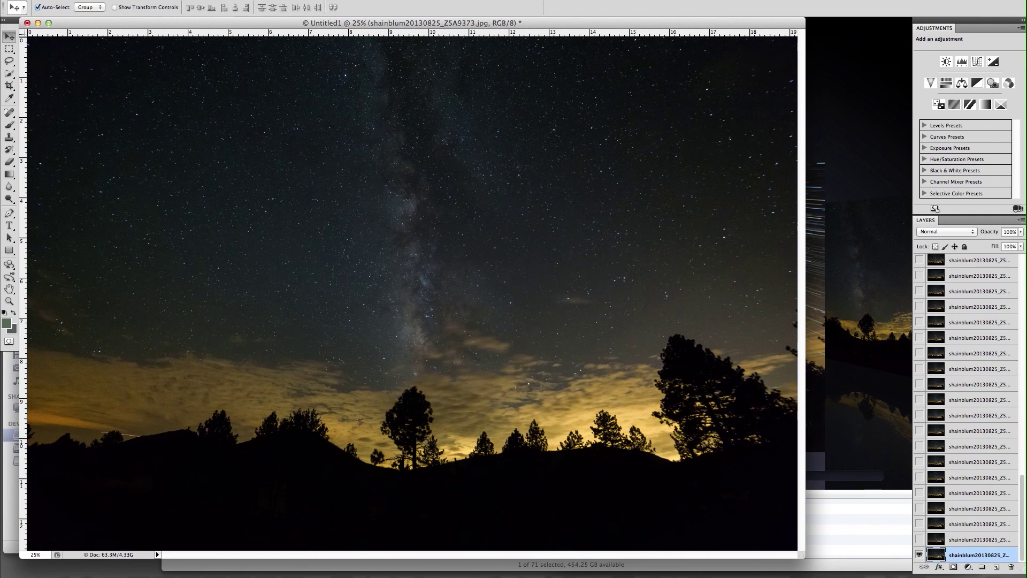
Step: Apply Lens Blur to the bottom frame: Radius 10, Specular Brightness 53, Depth Map Source None
left_click(230, 2)
mouse_move(255, 88)
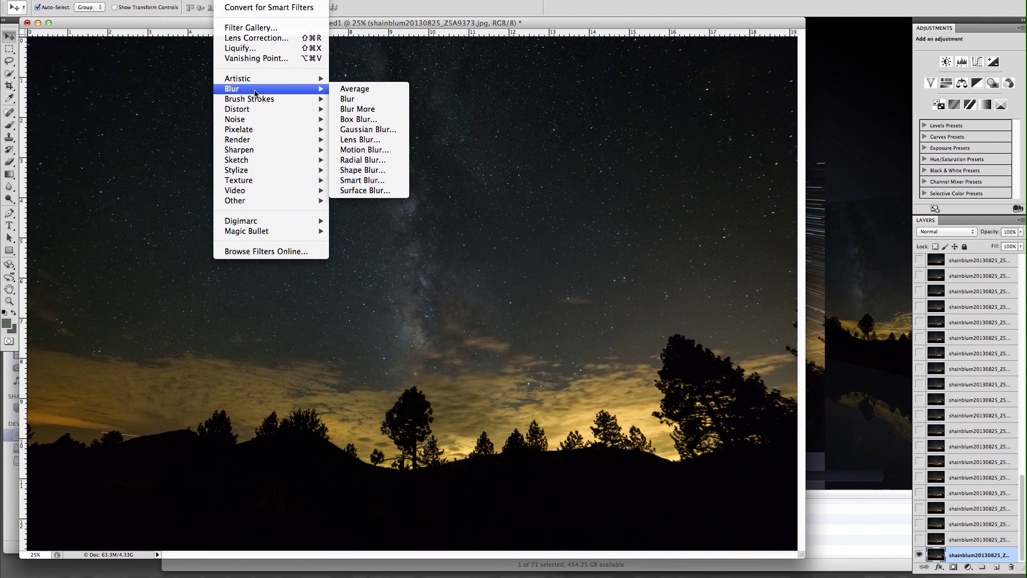
left_click(357, 140)
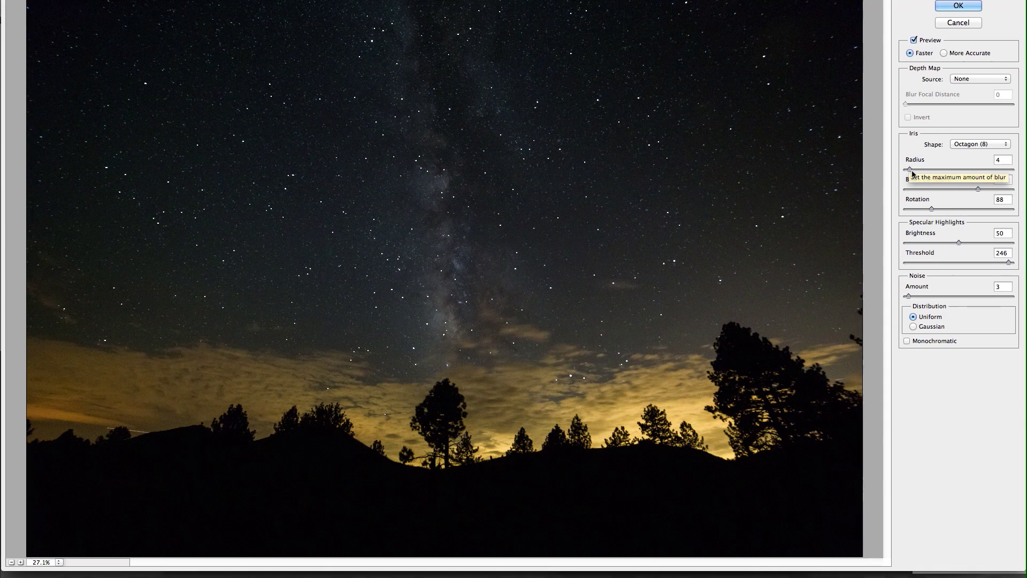
left_click_drag(911, 173, 916, 173)
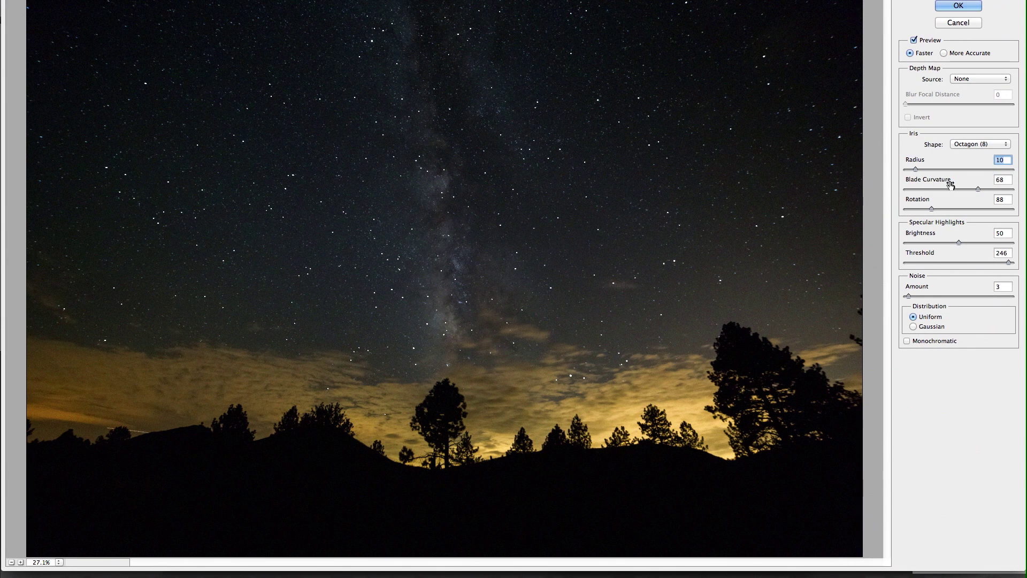
left_click(974, 79)
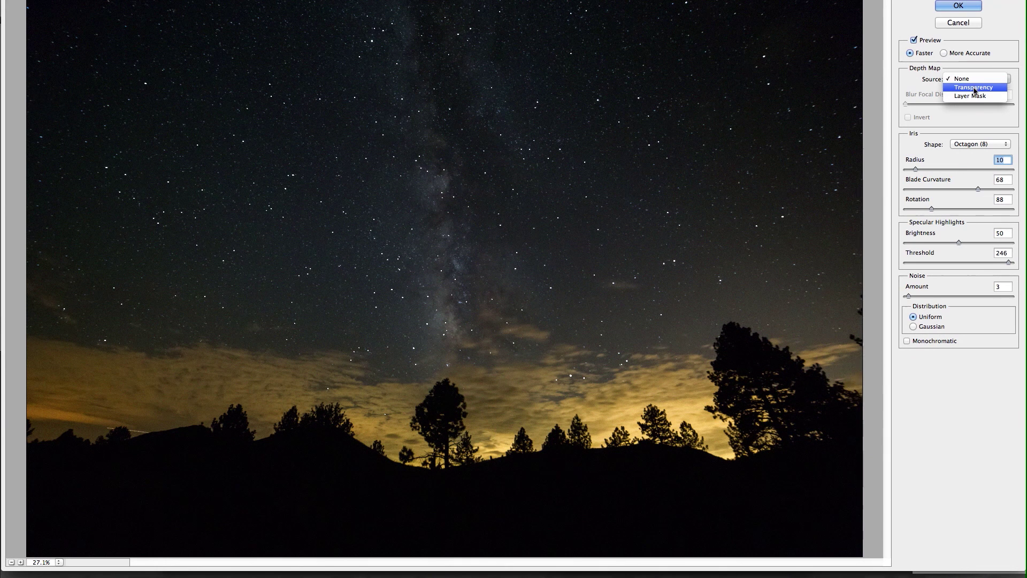
left_click(975, 81)
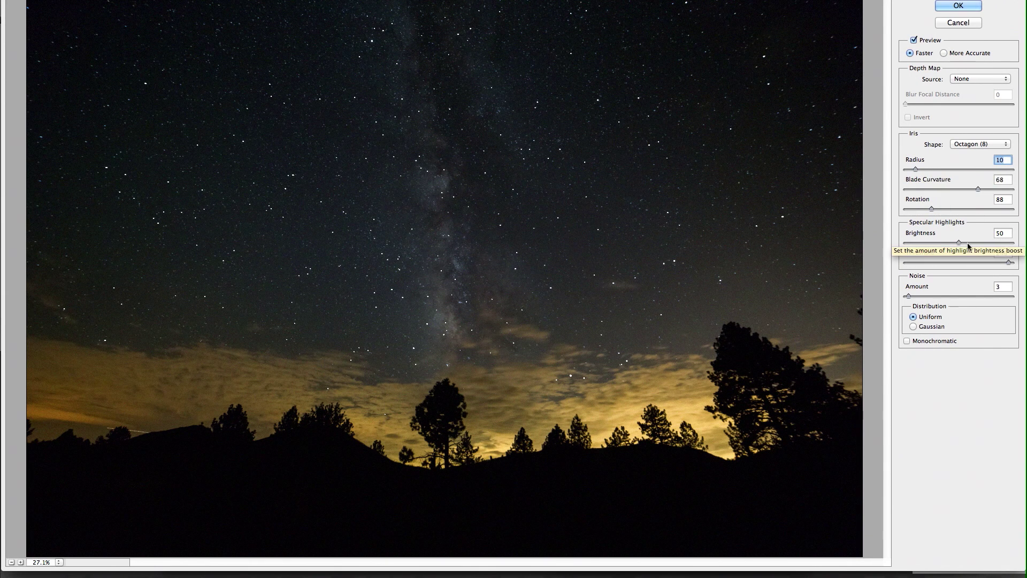
left_click_drag(958, 243, 962, 241)
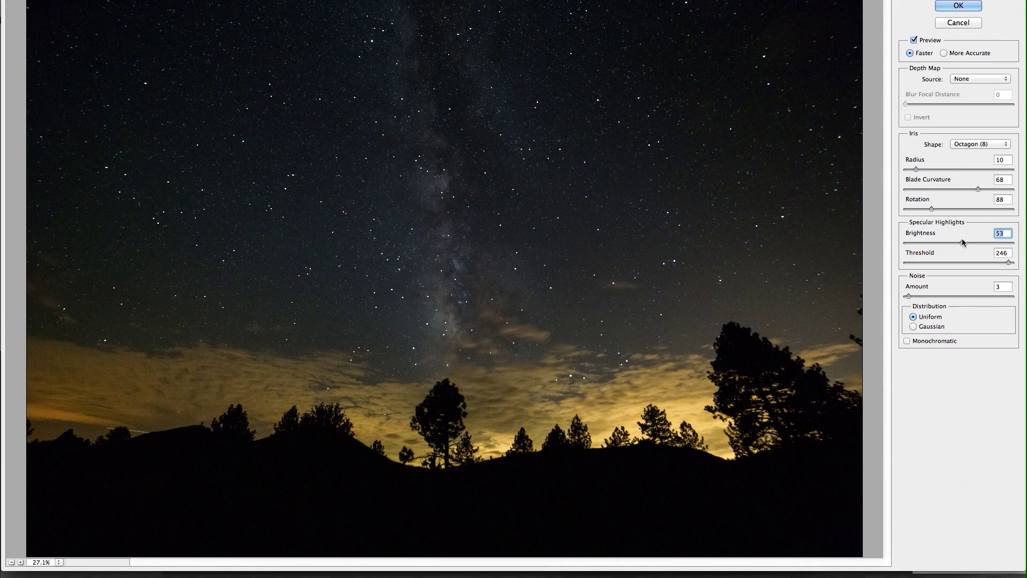
left_click_drag(915, 169, 922, 170)
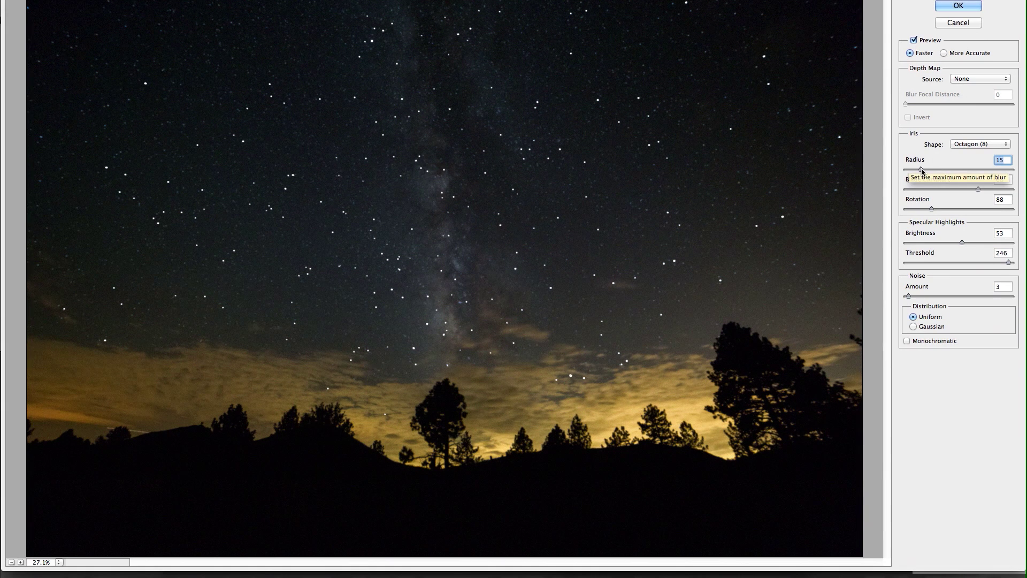
left_click_drag(921, 170, 916, 170)
left_click(969, 5)
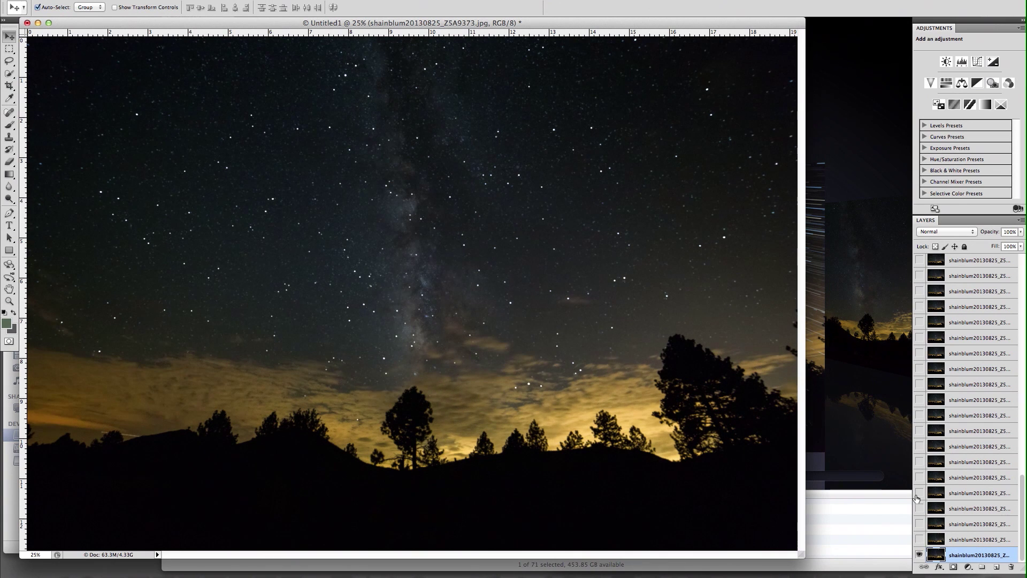
Step: Compare frames above the blurred base, then show frame Z5A9369 and select it
left_click(919, 539)
left_click(919, 539)
left_click(919, 477)
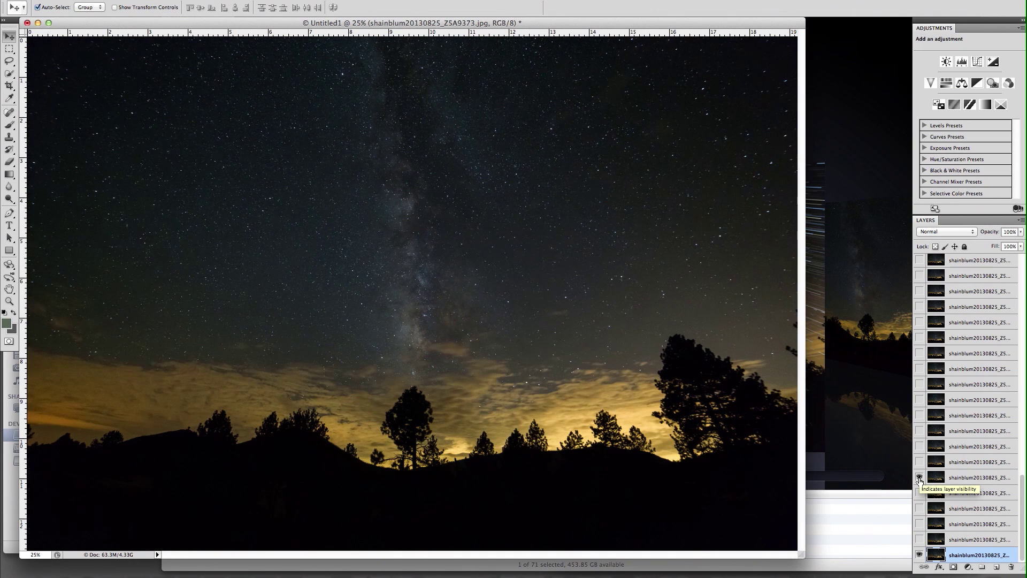
left_click(919, 477)
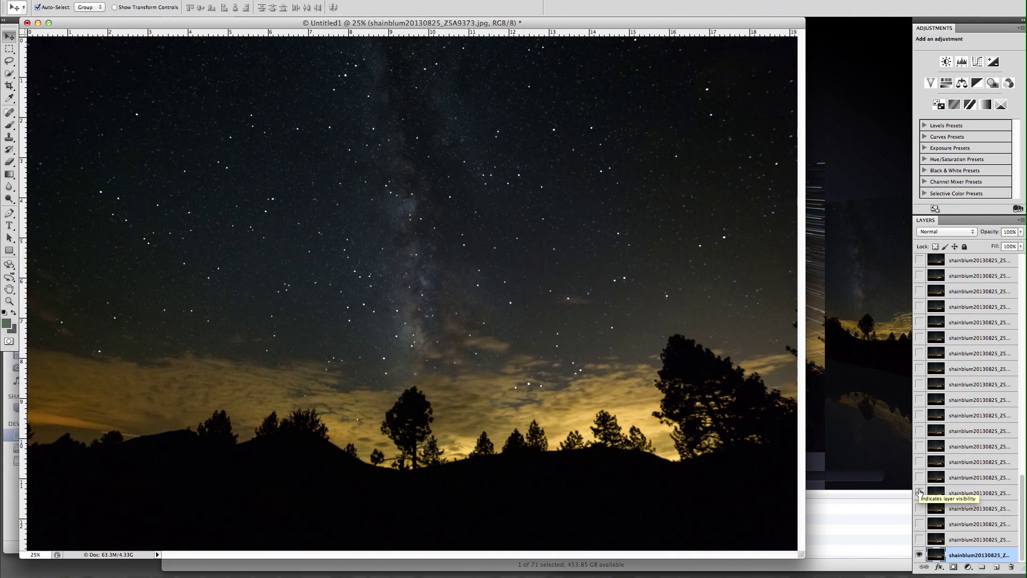
left_click(919, 493)
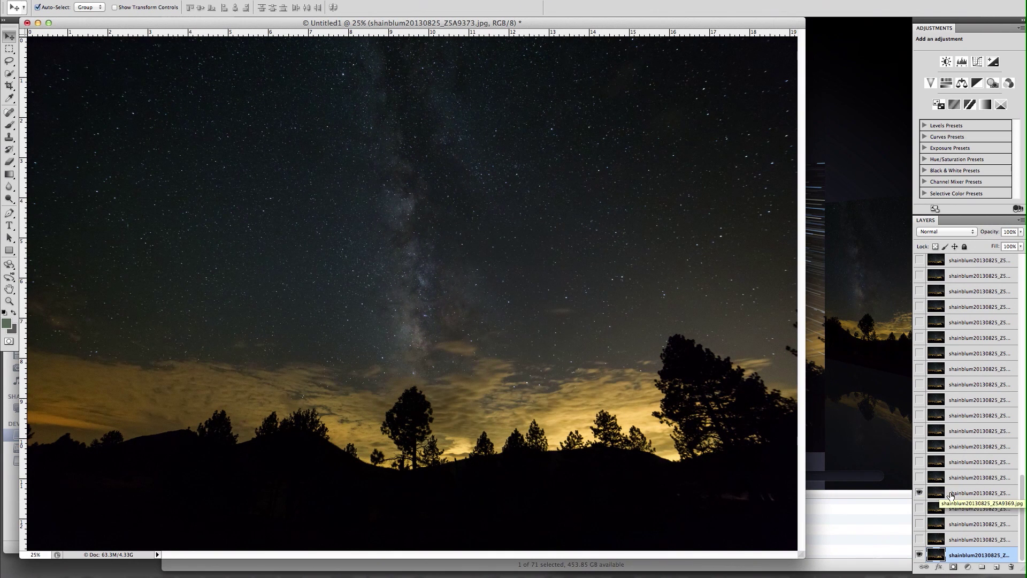
left_click(950, 496)
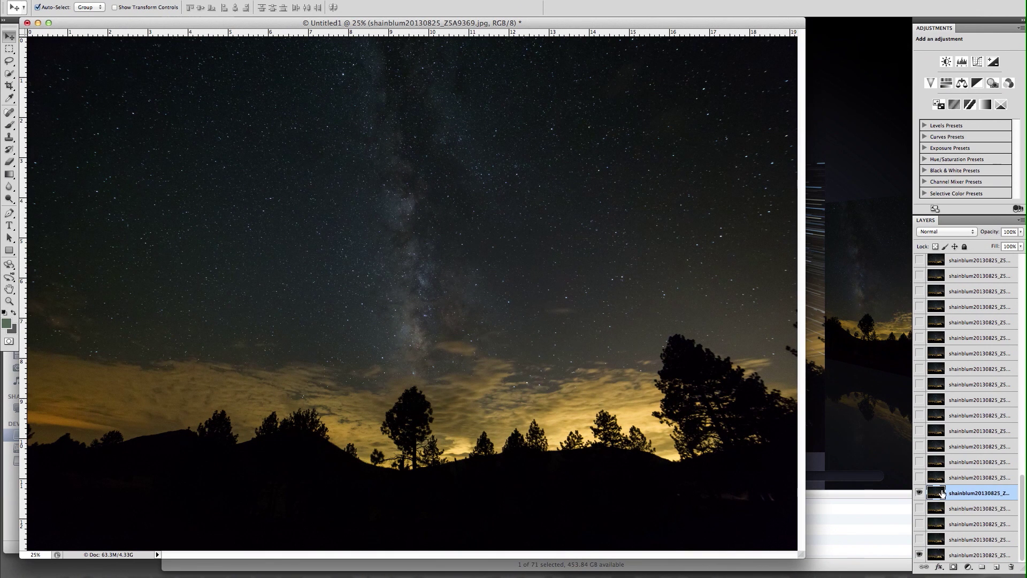
Step: Blend frame 9369 with Lighten, then show frame 9368 at Lighten, 95% opacity
left_click(947, 234)
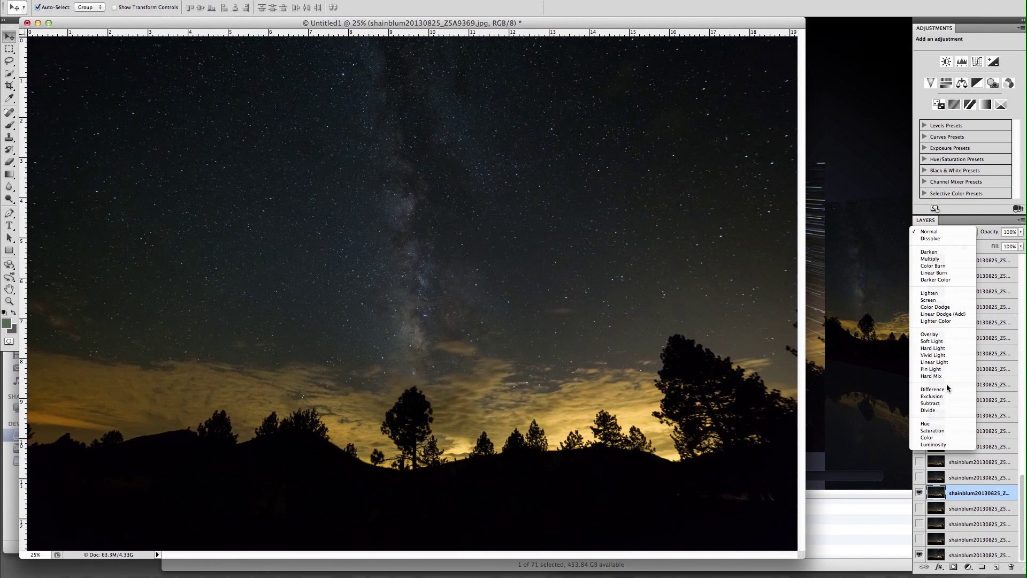
left_click(940, 294)
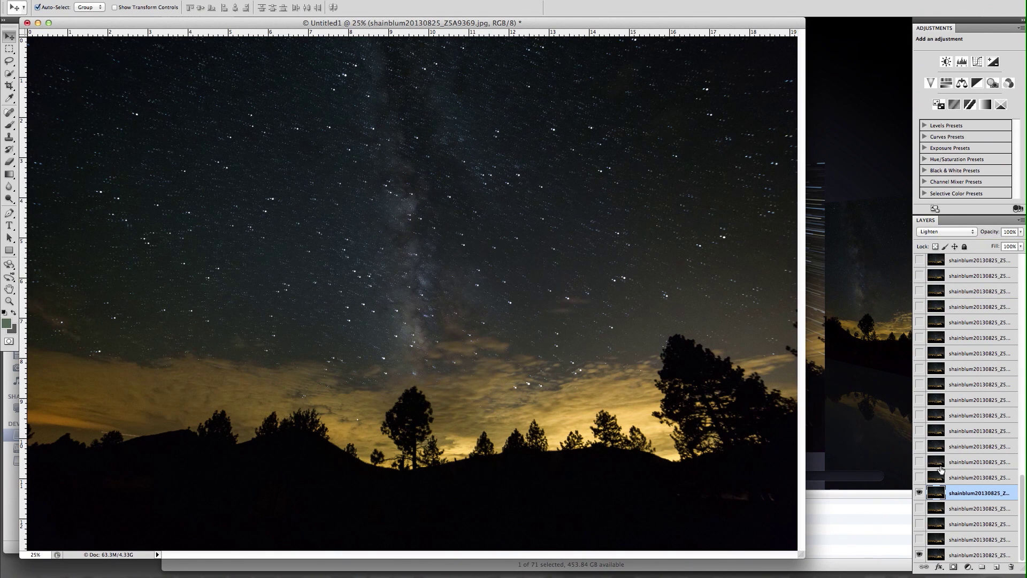
left_click(918, 477)
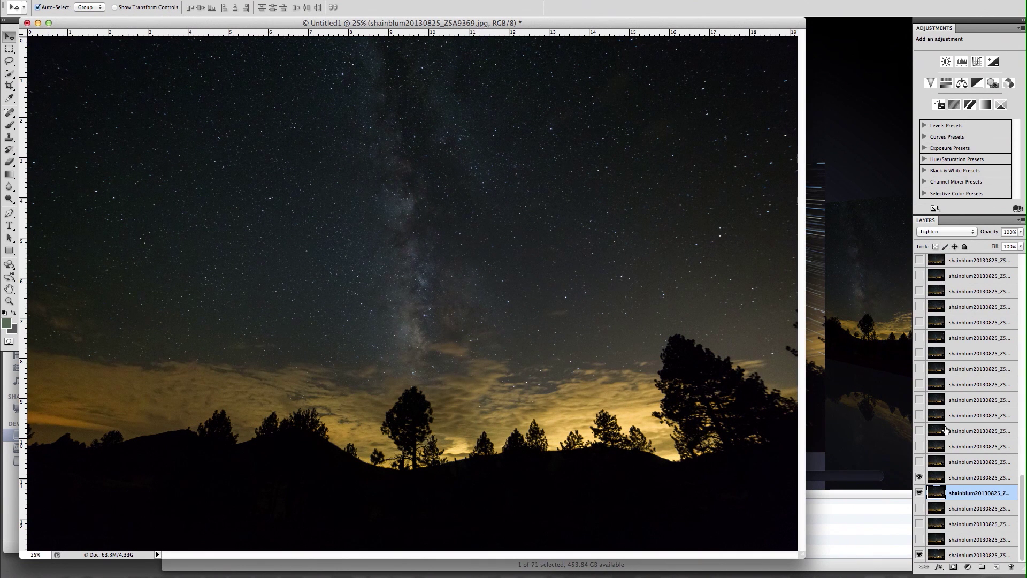
left_click(963, 477)
left_click(950, 232)
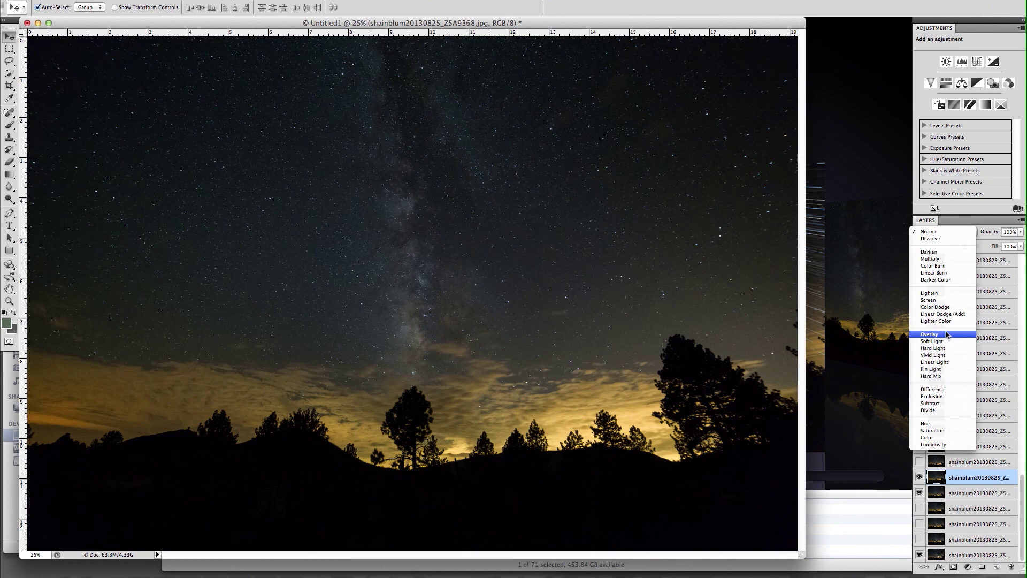
left_click(945, 294)
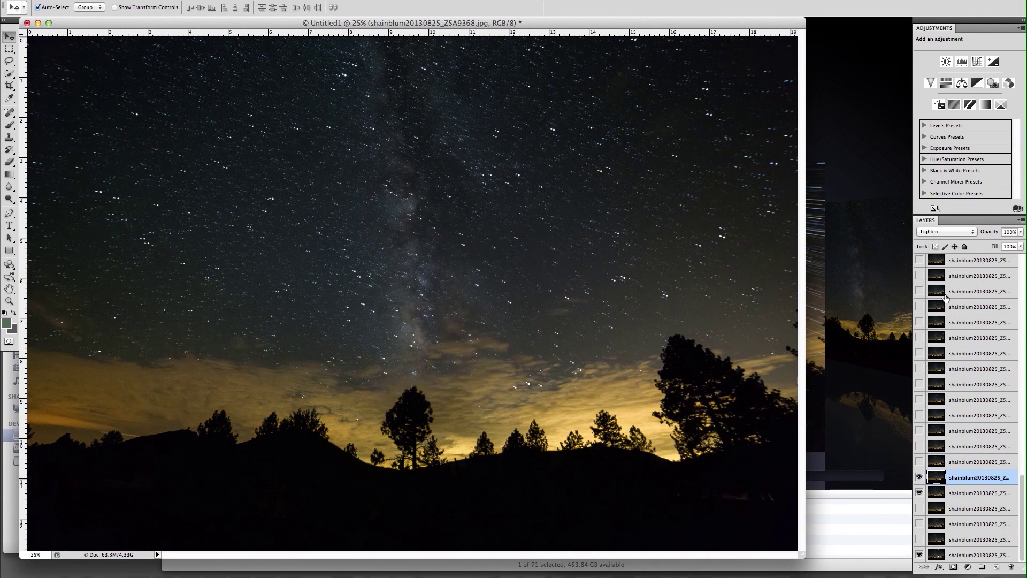
left_click(1011, 231)
type("95")
key("Return")
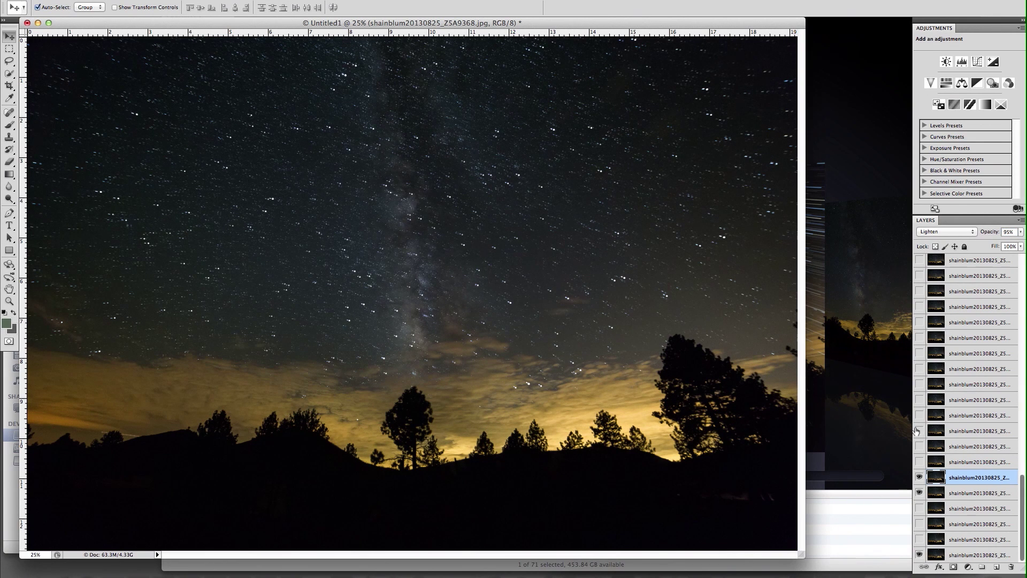
Step: Show frame Z5A9367 and blend it with Lighten at 90% opacity
left_click(918, 462)
left_click(970, 462)
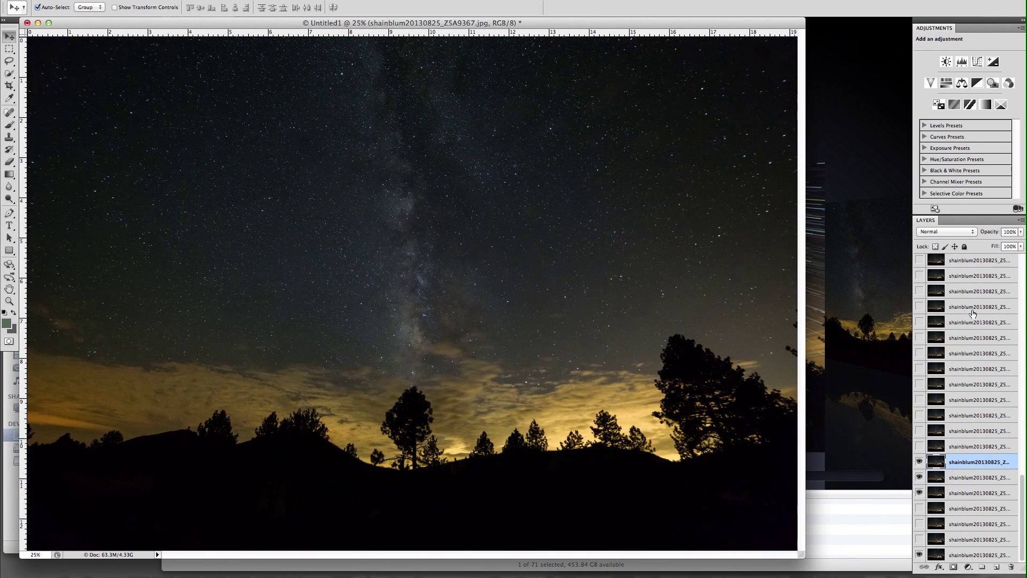
left_click(954, 233)
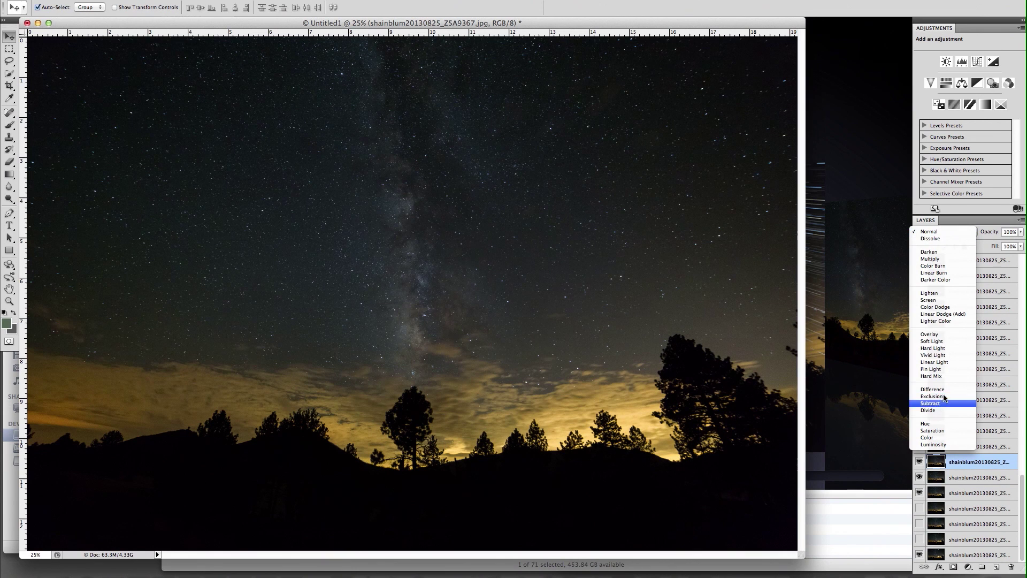
left_click(939, 293)
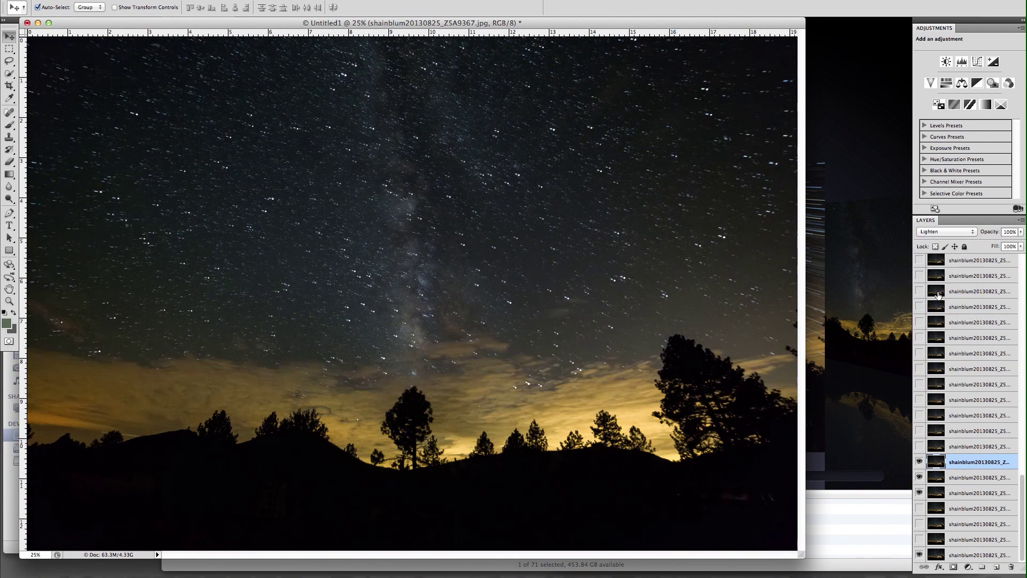
left_click(1007, 232)
type("90")
key("Return")
Step: Show frame Z5A9366 and select it
left_click(919, 446)
key("alt+bracketright")
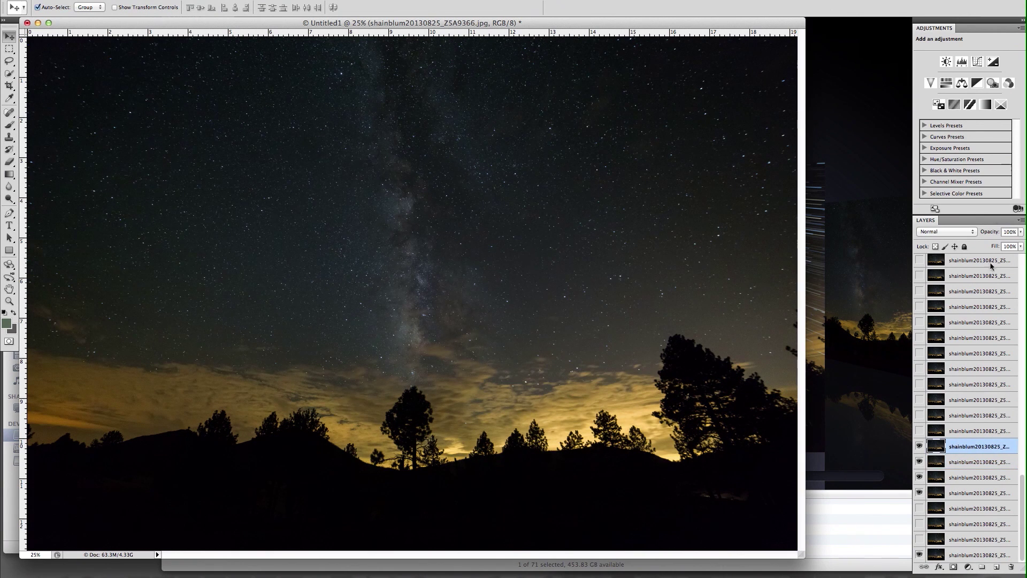
left_click(975, 233)
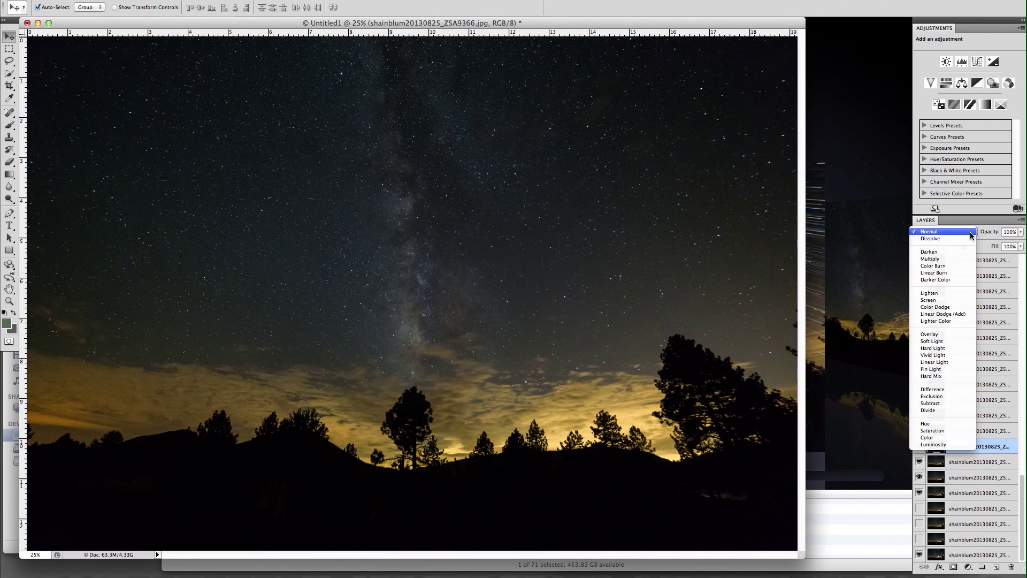
Step: Blend frame 9366 with Lighten at 85% opacity
left_click(956, 293)
left_click(1009, 231)
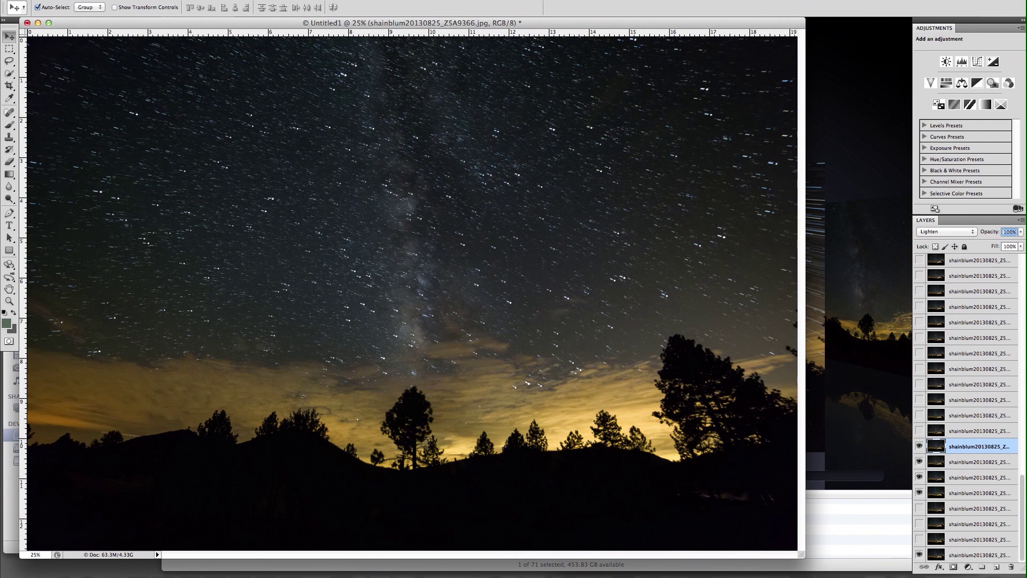
type("85")
key("Return")
Step: Show frame 9365 and more frames up the stack, setting a higher frame to Lighten
left_click(970, 432)
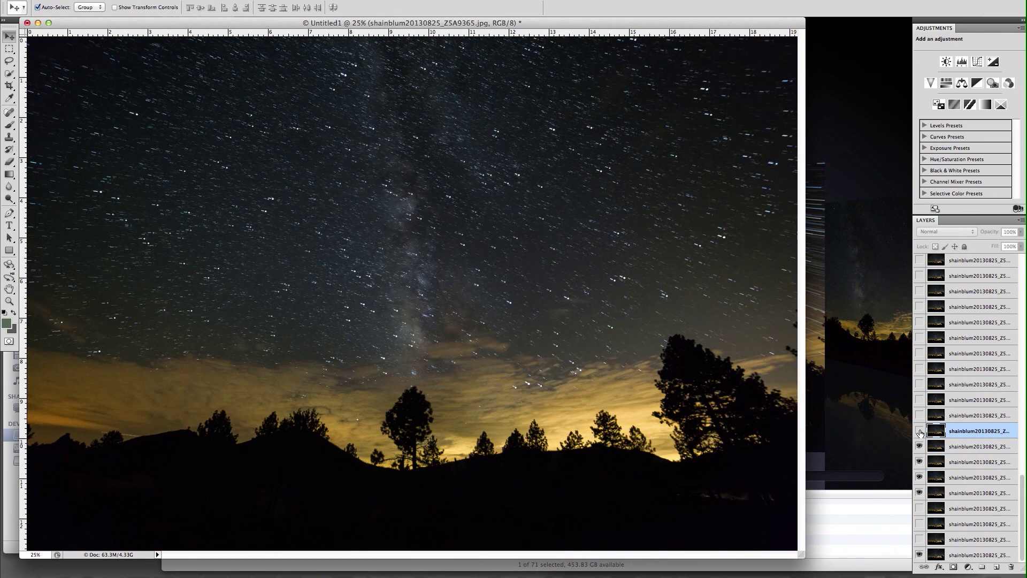
left_click(919, 432)
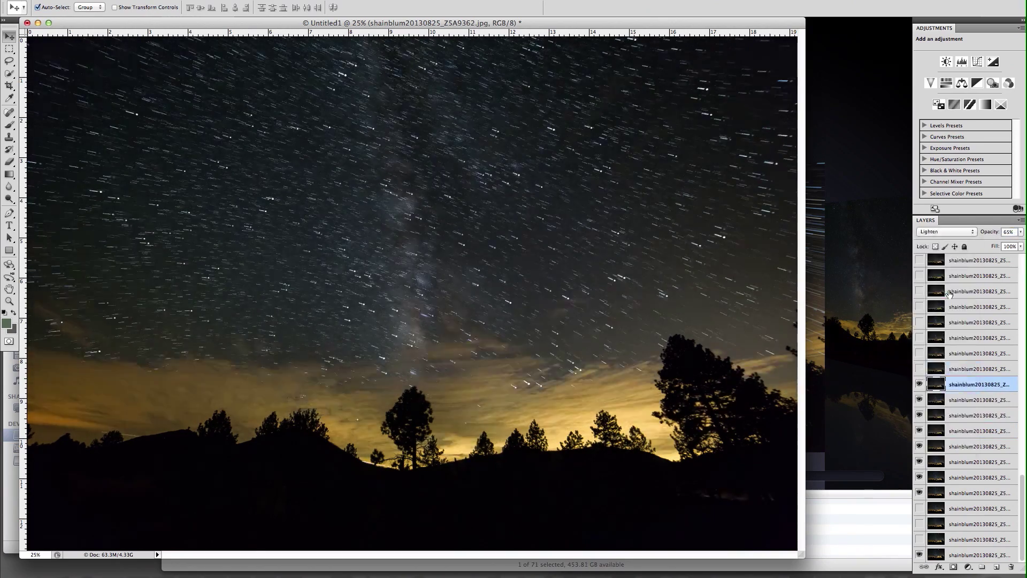
left_click(968, 368)
left_click(968, 338)
left_click(946, 231)
left_click(968, 291)
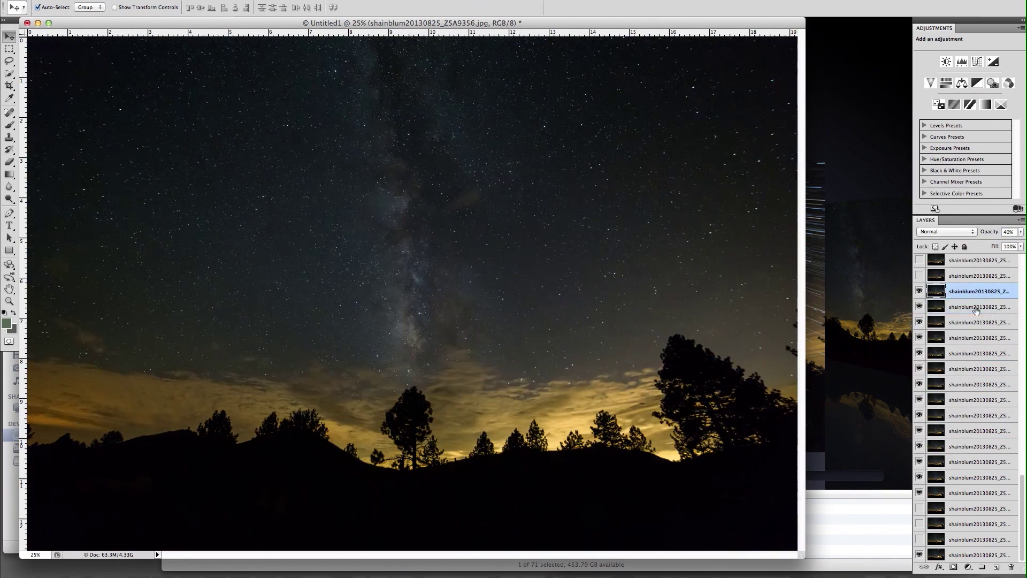
left_click(946, 231)
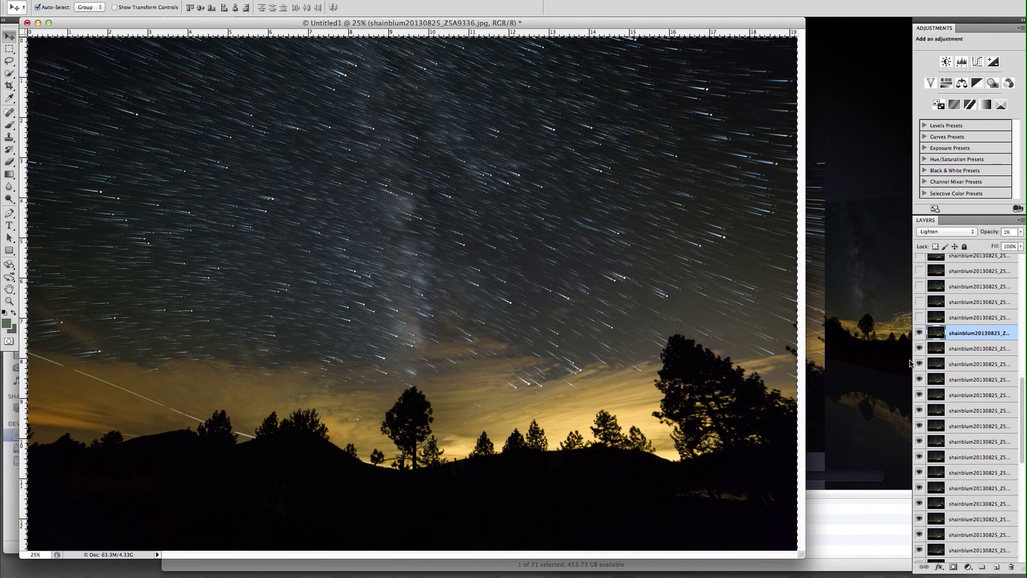
Step: Check each visible upper frame, confirming it blends in Lighten at 1–8% opacity
left_click(967, 353)
left_click(968, 366)
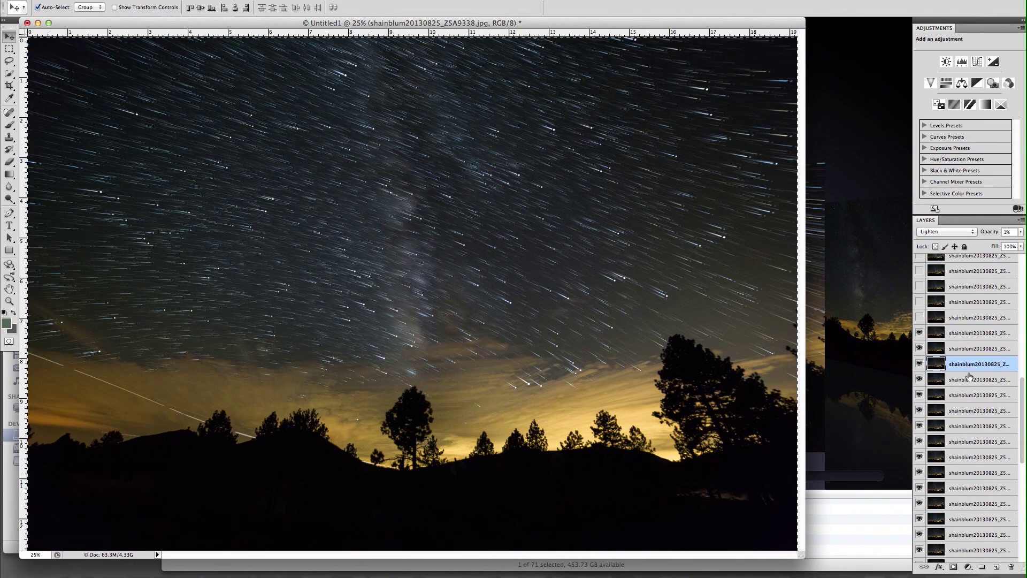
left_click(968, 380)
left_click(968, 410)
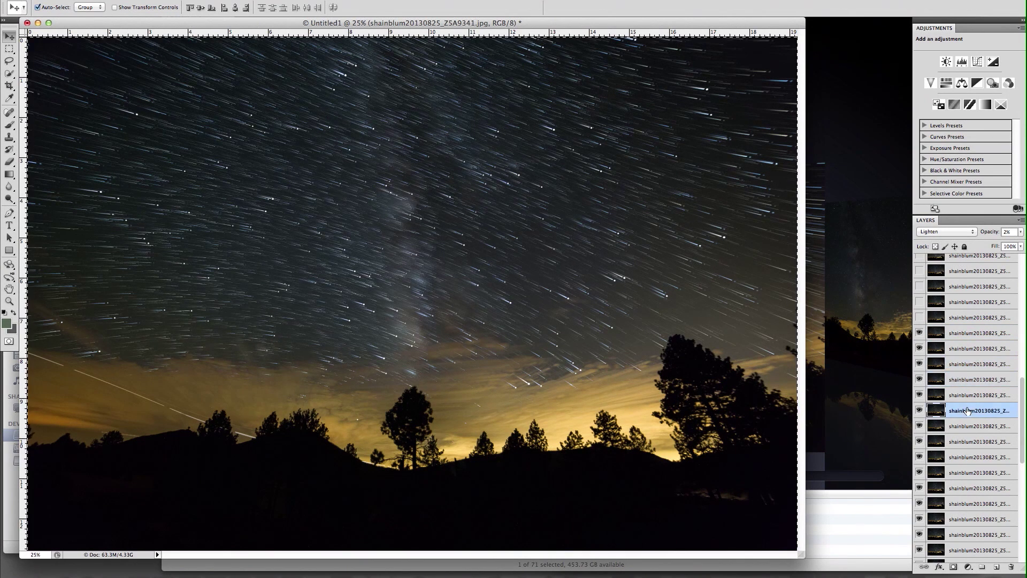
left_click(968, 442)
left_click(968, 488)
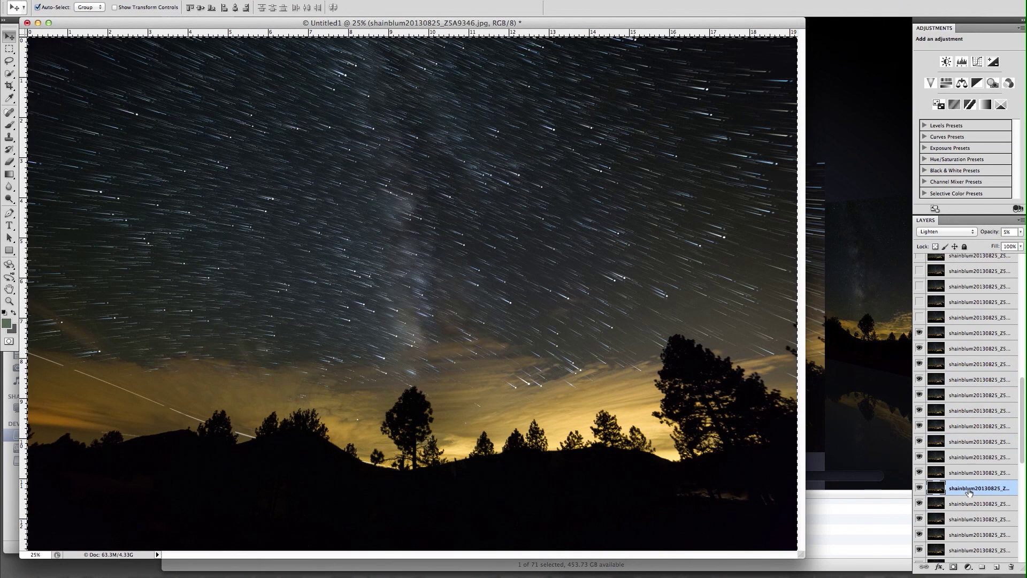
left_click(968, 504)
left_click(968, 519)
left_click(968, 534)
Step: Hide six frames near the bottom, re-show four of them, and select base frame 9373
scroll(943, 382, "down", 10)
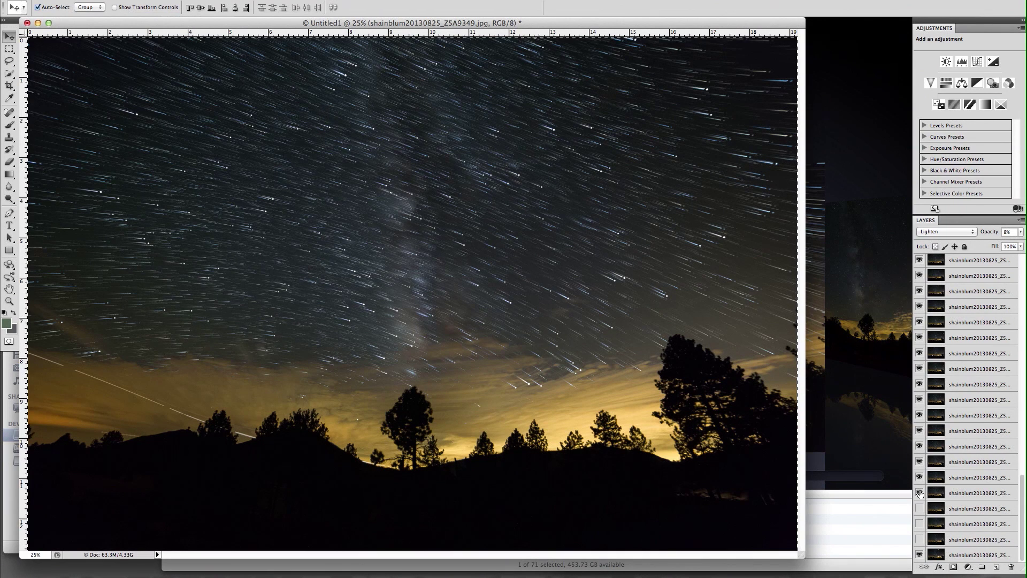
left_click_drag(920, 493, 921, 458)
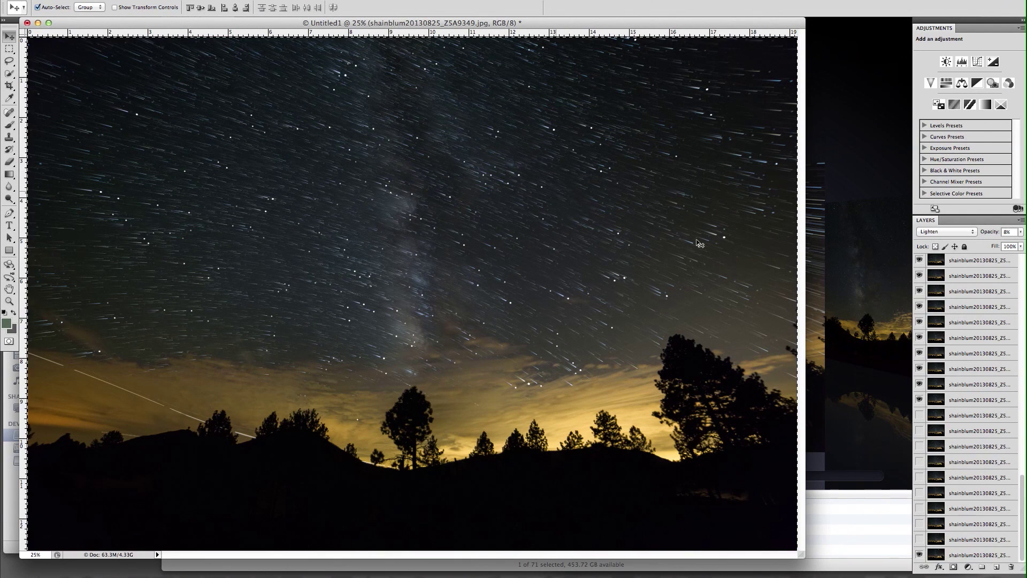
mouse_move(921, 417)
left_mouse_down()
mouse_move(921, 448)
mouse_move(920, 420)
left_mouse_up()
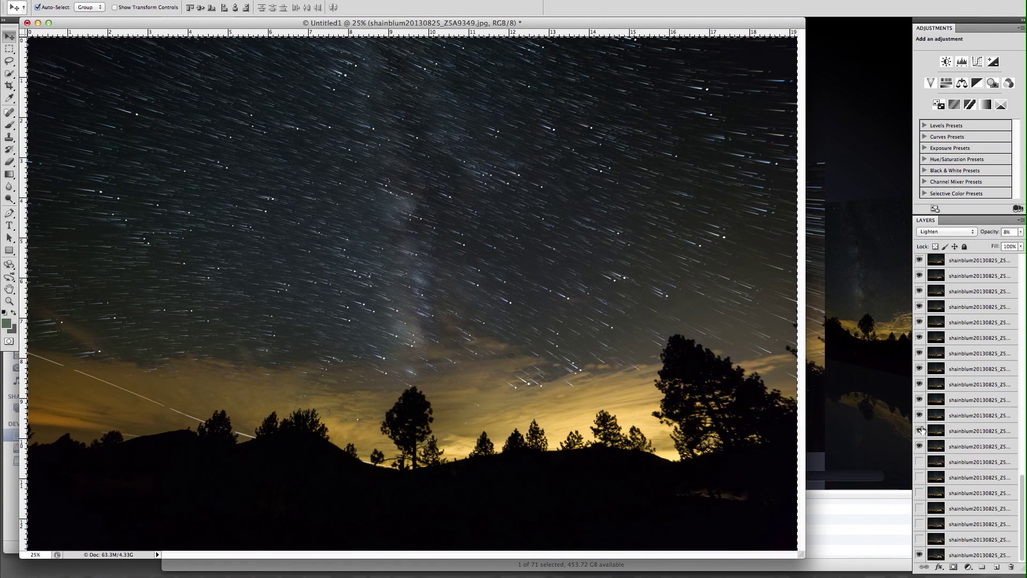
left_click(920, 461)
left_click(966, 556)
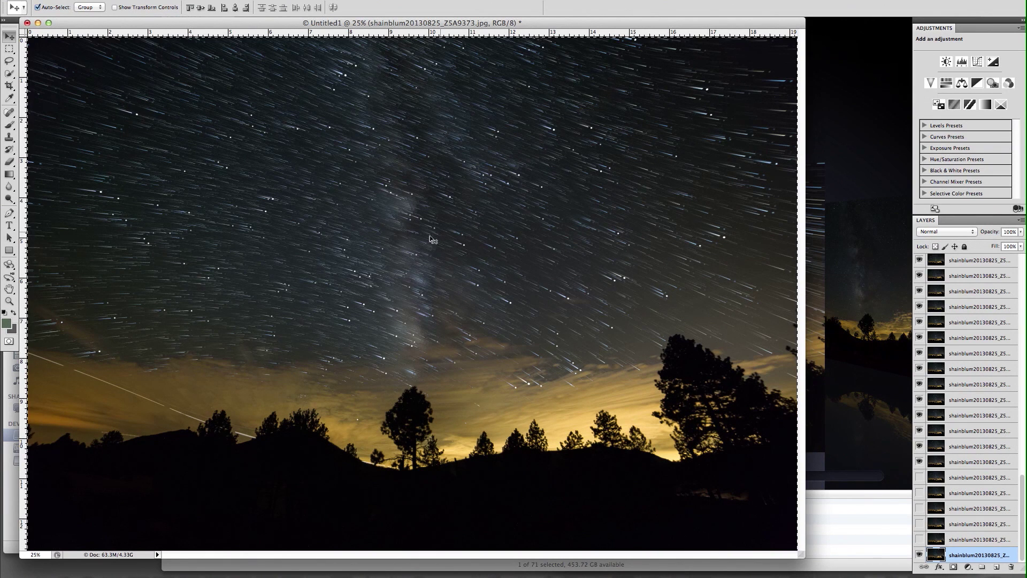
Step: Re-show the next two hidden frames near the bottom of the layer stack
left_click(918, 478)
left_click(919, 492)
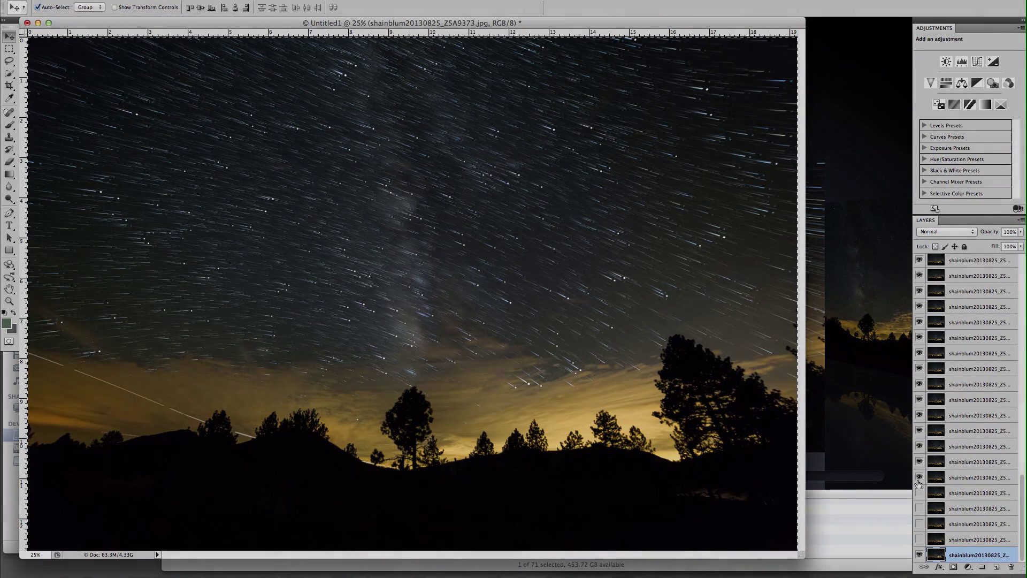